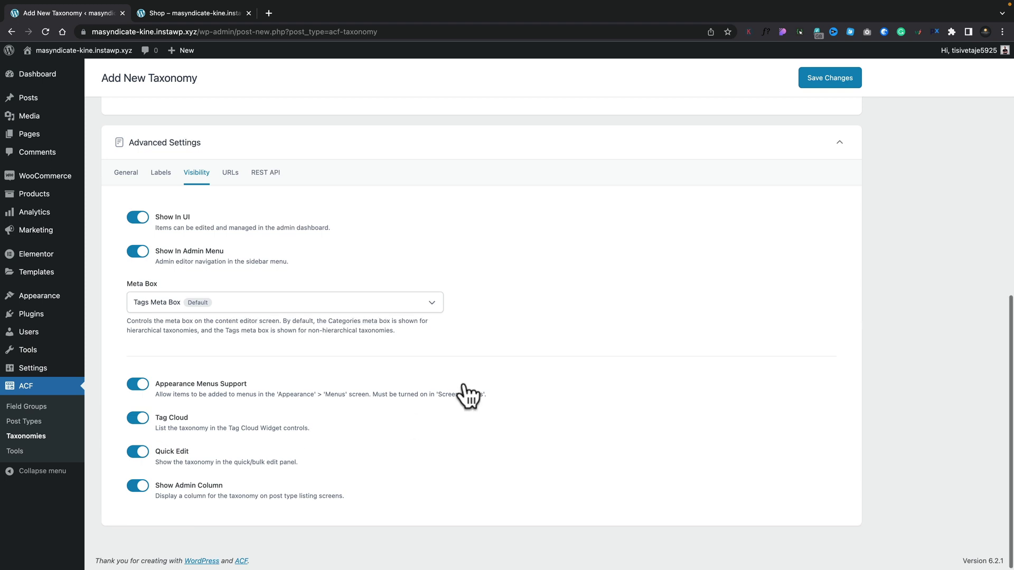
Save the new Manufacturers taxonomy and open the list of all products
scroll(465, 395, up, 1)
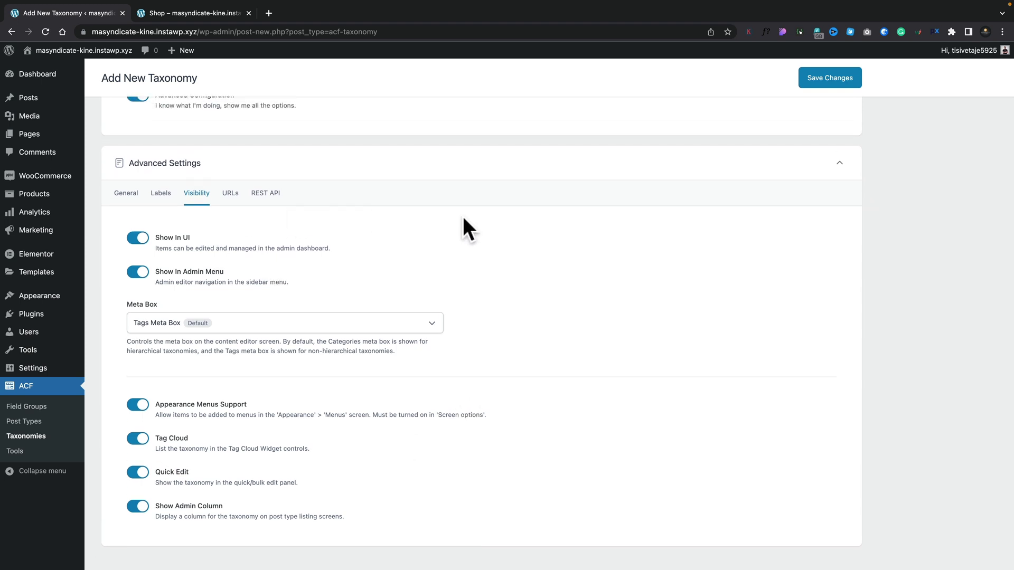
click(819, 80)
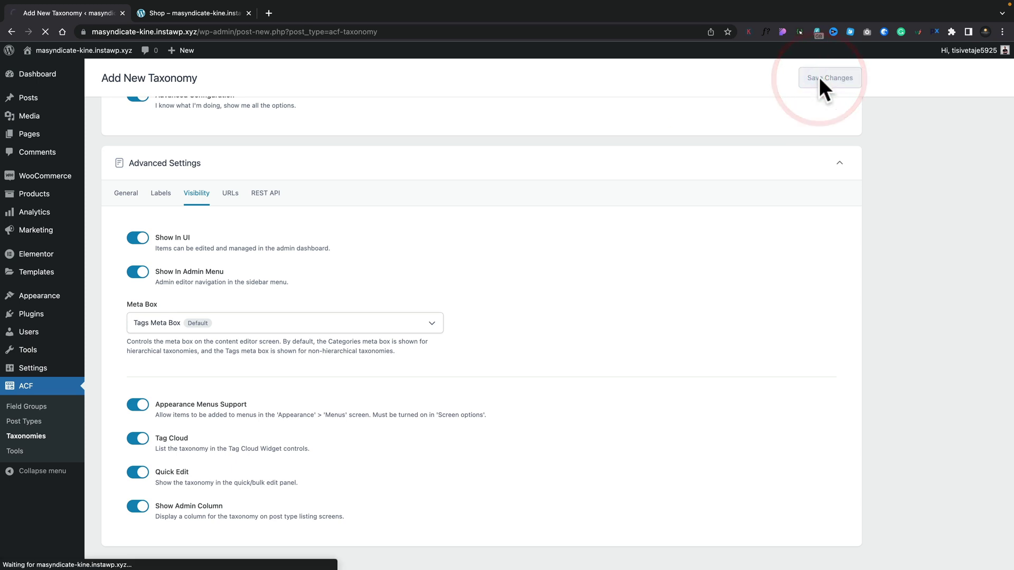
mouse_move(46, 200)
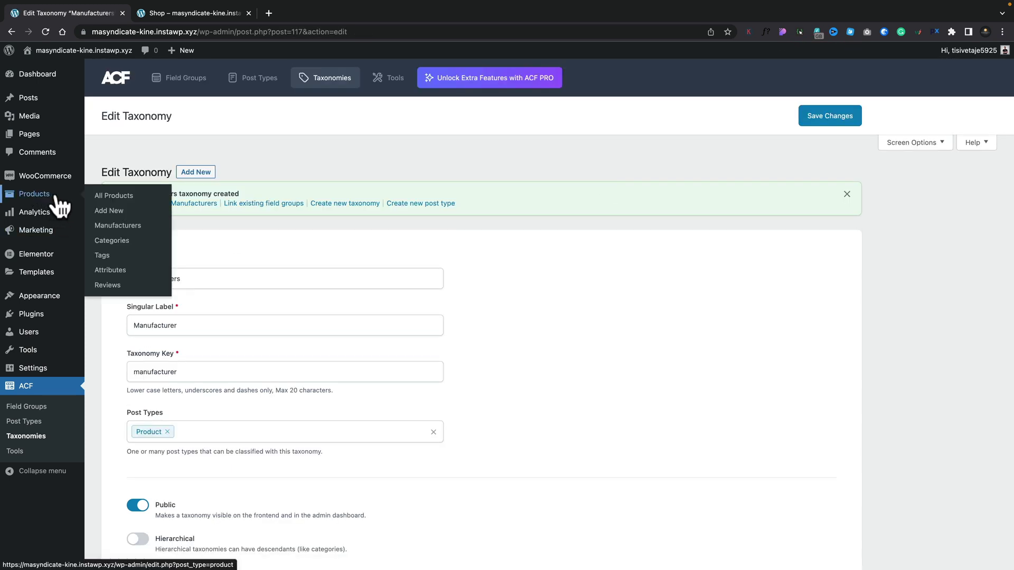
click(109, 200)
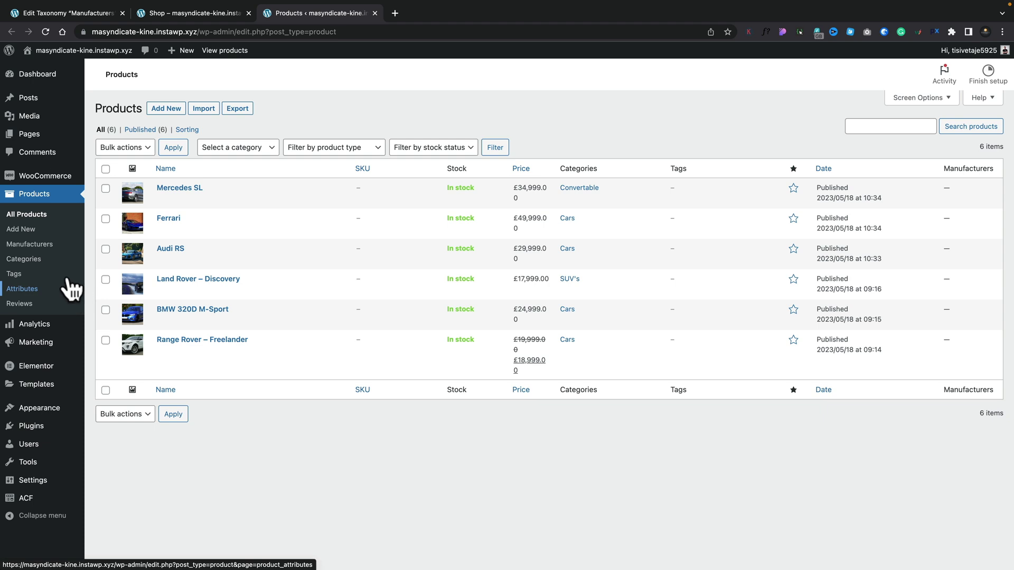
Add the manufacturers Mercedes, BMW, Audi, Ferrari, Lambourghini, Land Rover and Range Rover to the Manufacturers taxonomy
click(40, 244)
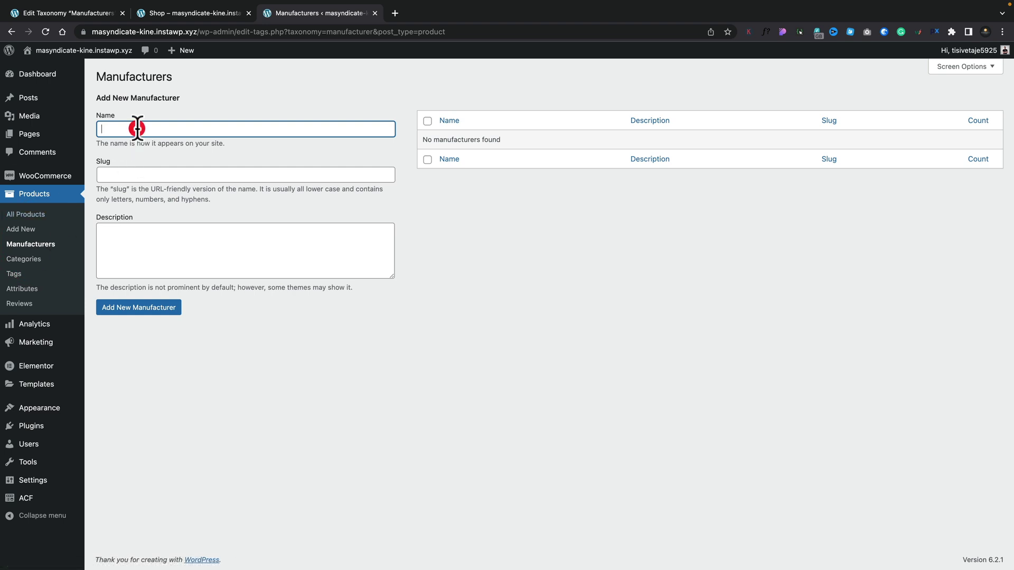
text(Mercedes)
click(154, 170)
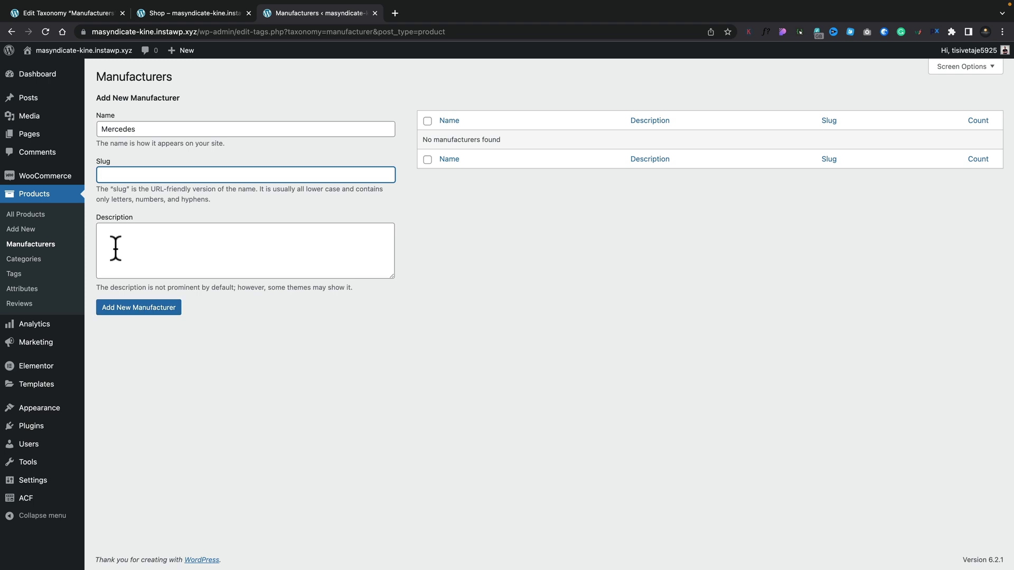
click(123, 310)
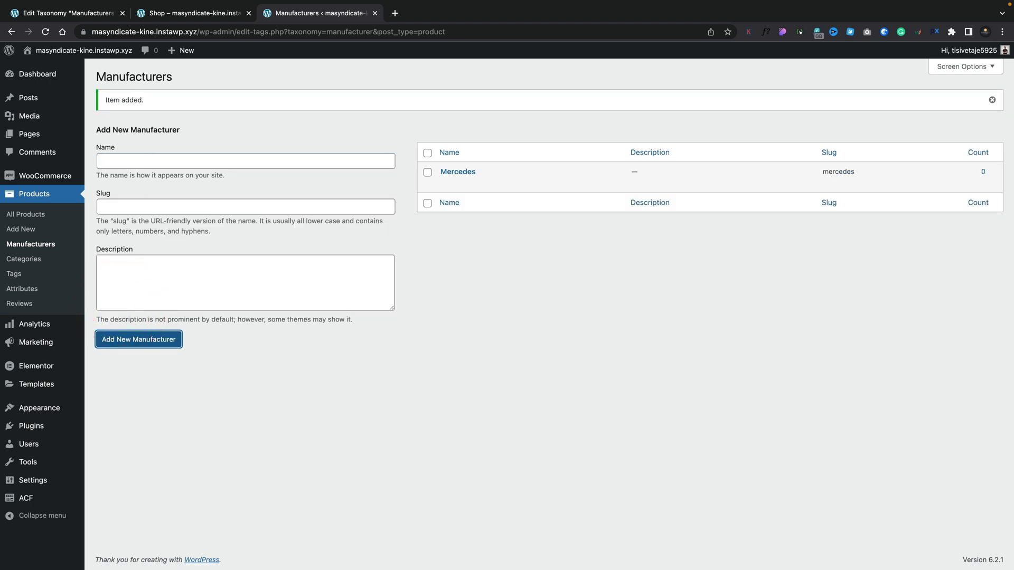
click(134, 158)
click(319, 372)
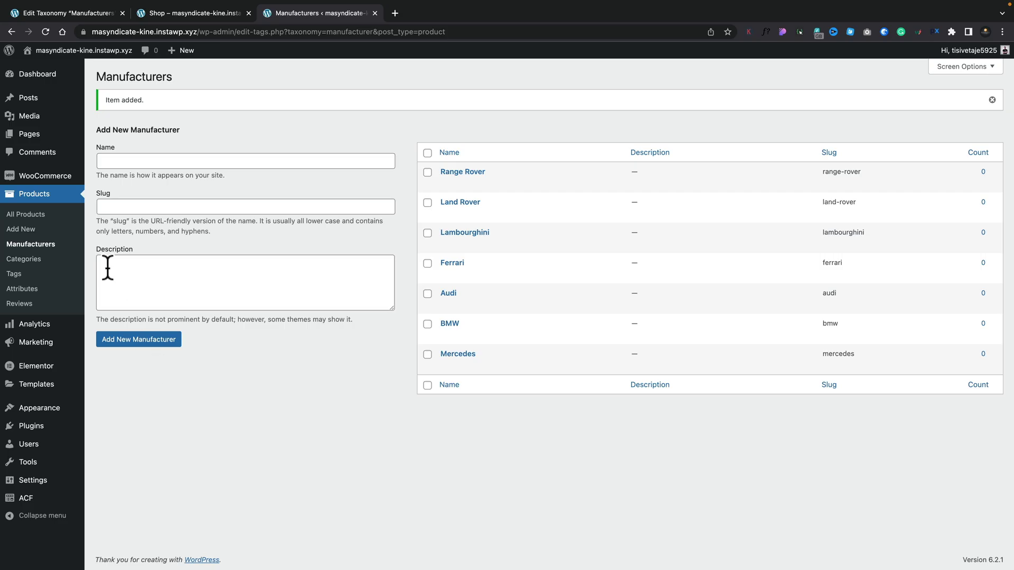
Open the Mercedes SL product for editing and assign it the existing manufacturer Mercedes
click(32, 214)
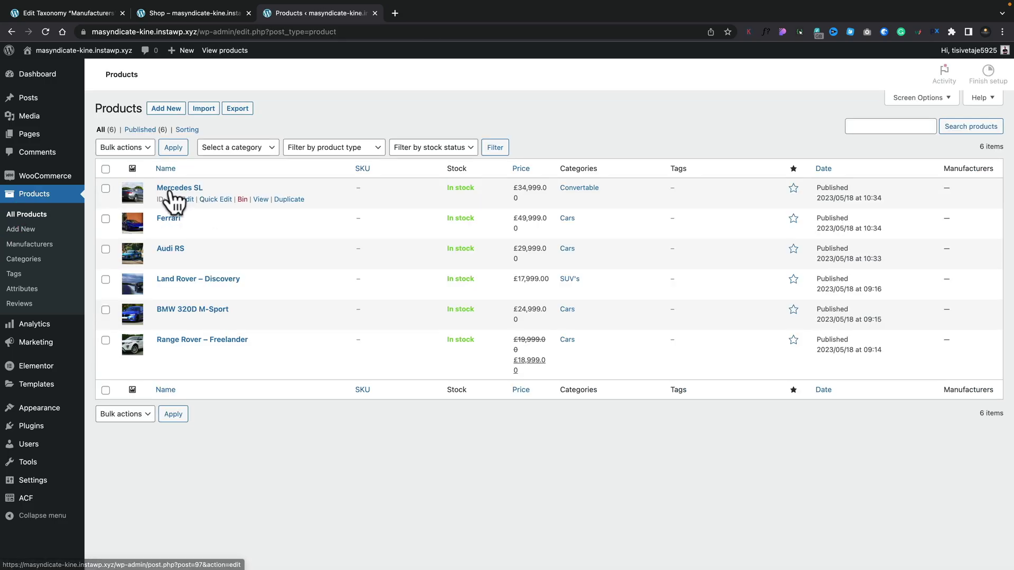
click(169, 188)
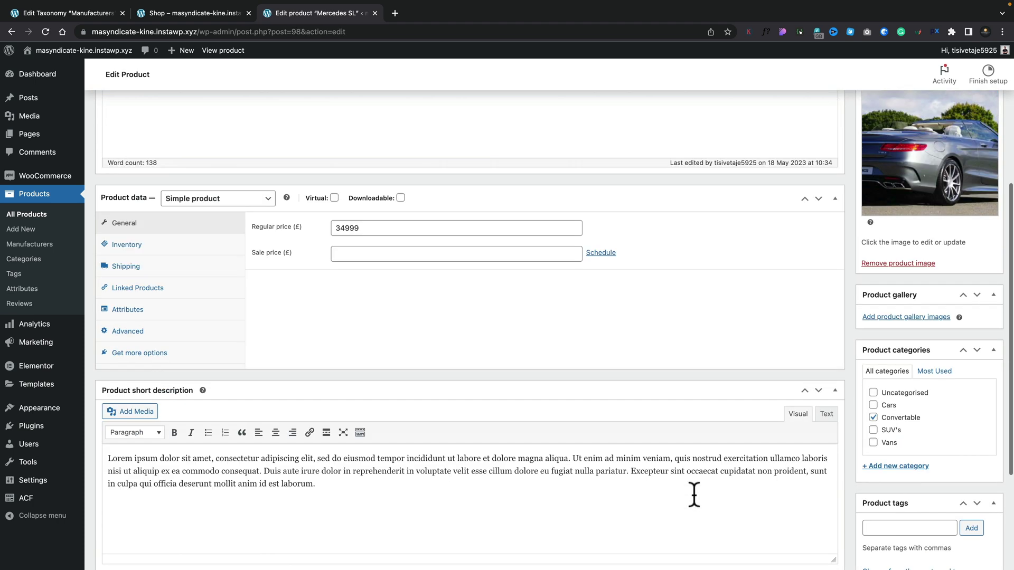
scroll(693, 493, down, 3)
scroll(693, 494, up, 2)
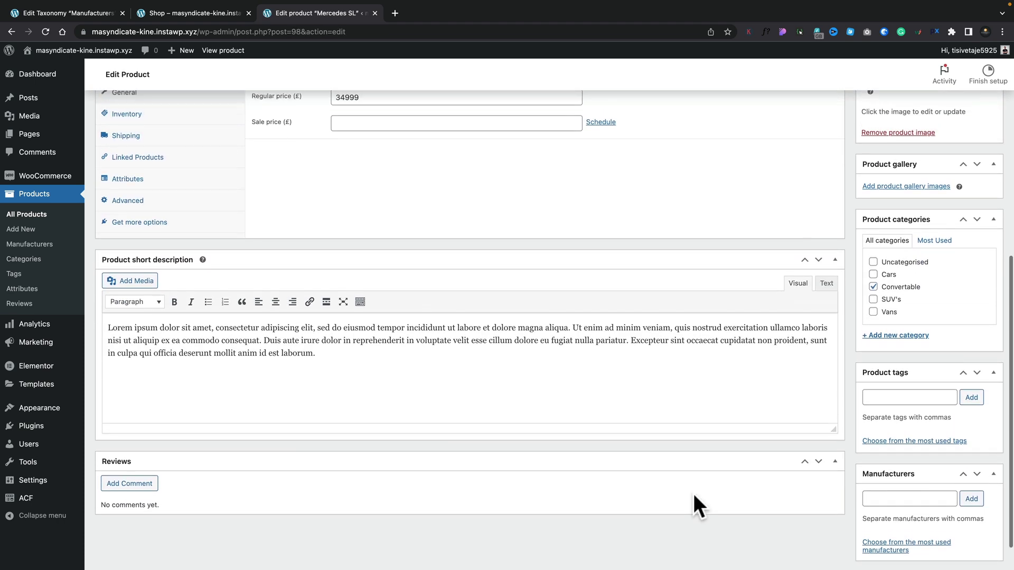
scroll(693, 493, down, 1)
click(877, 474)
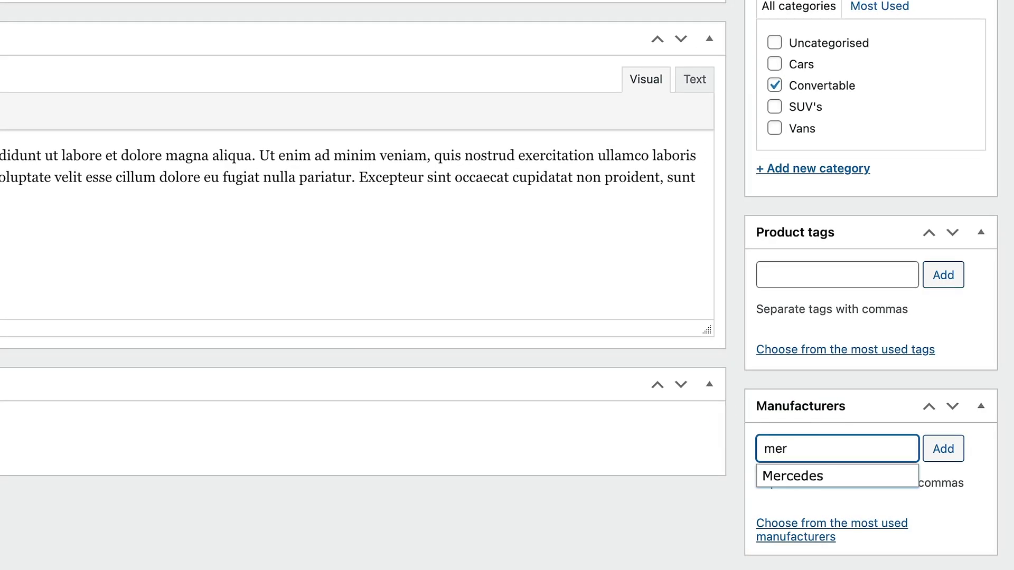
click(797, 477)
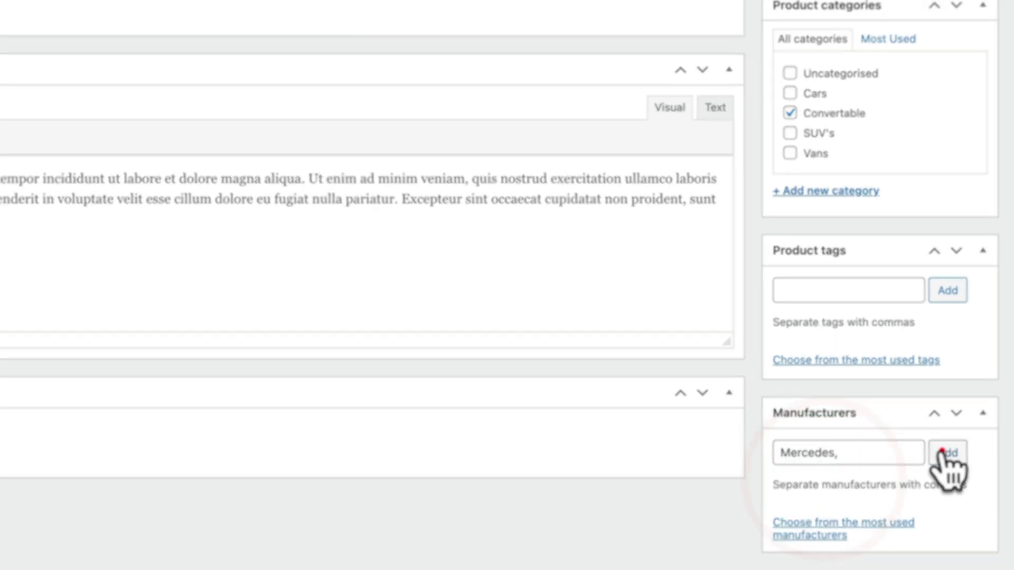
click(944, 448)
scroll(752, 396, up, 7)
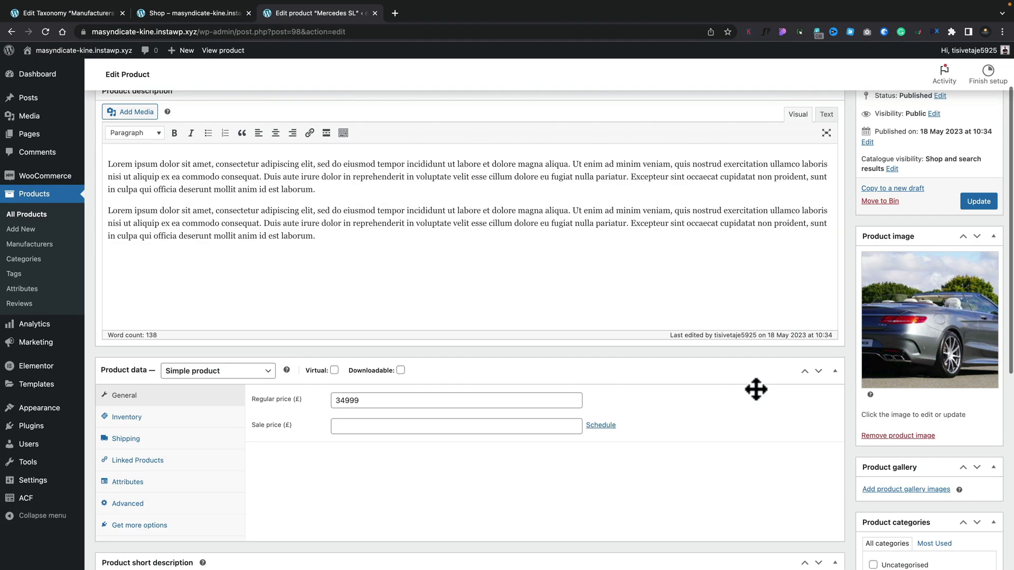
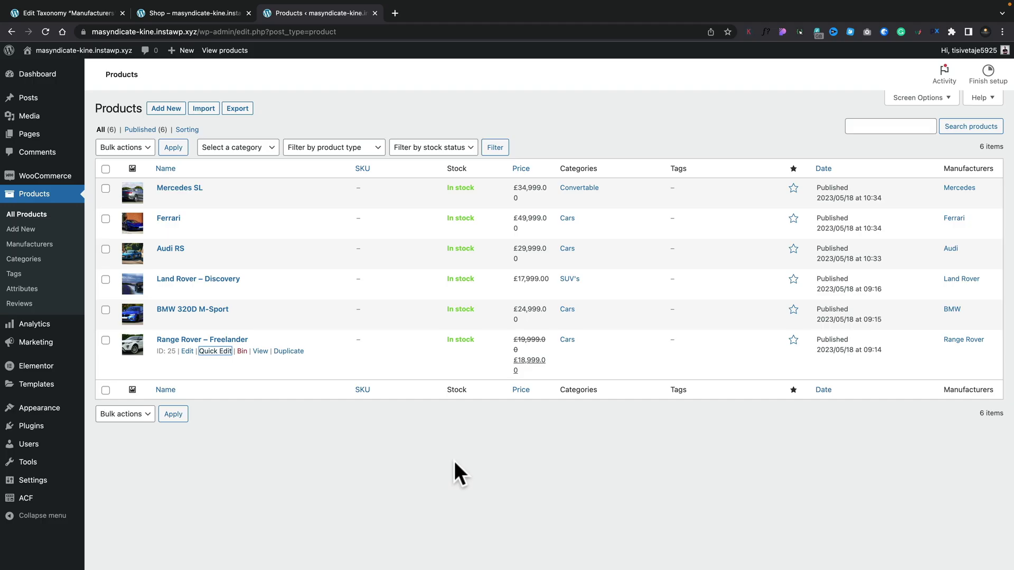
Create a new ACF field group titled "Extra Vehicle Details"
mouse_move(47, 498)
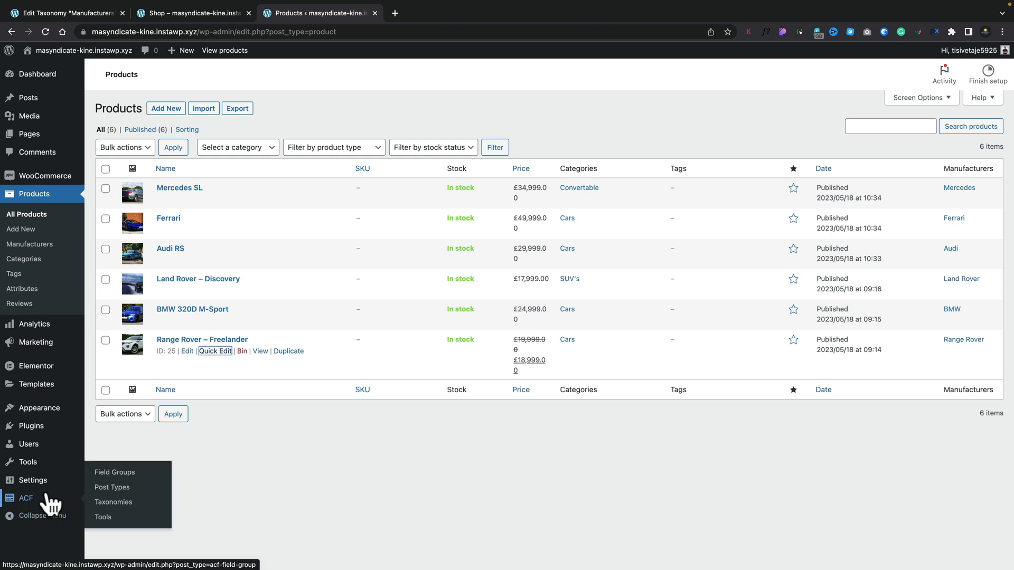
click(120, 476)
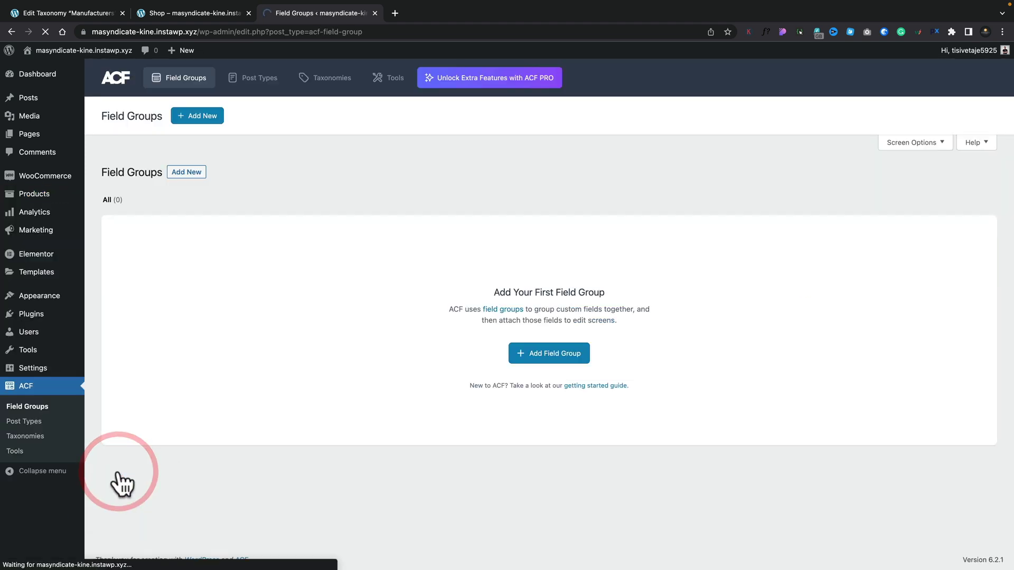
click(201, 121)
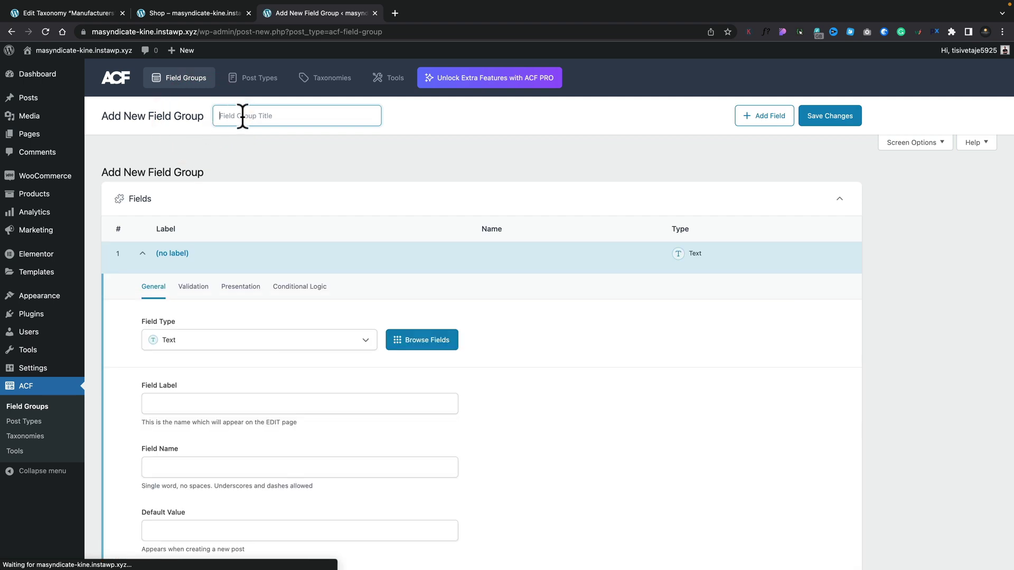
click(248, 115)
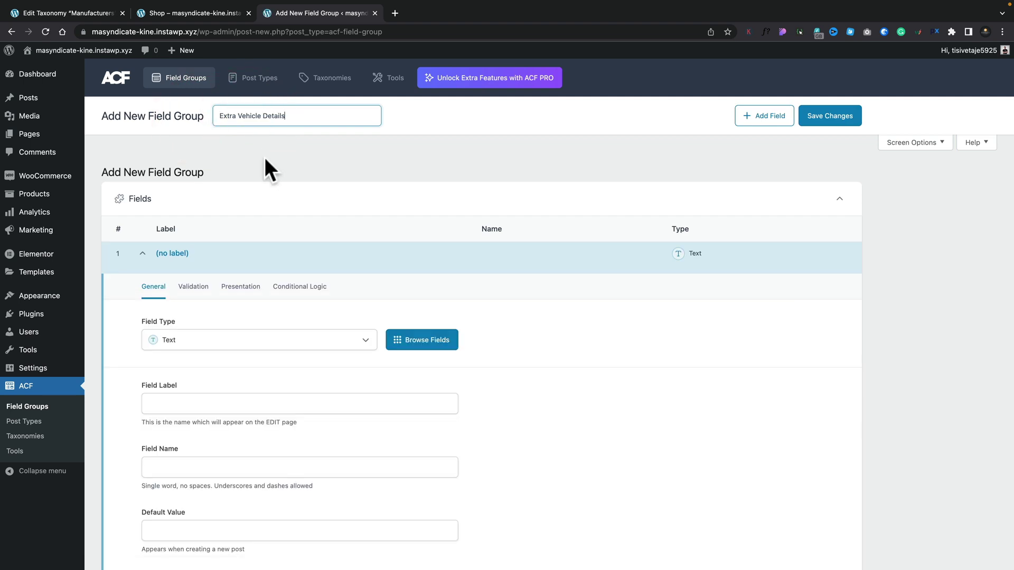
Set up the group's first field as a Number field labelled "Engine Size" with the field name engine_size
scroll(265, 158, down, 2)
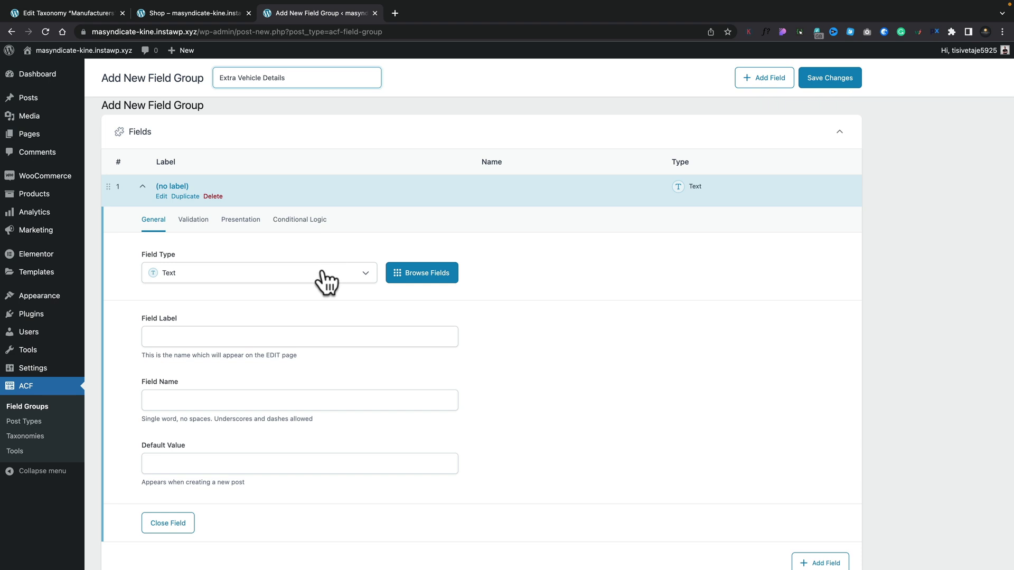
click(315, 272)
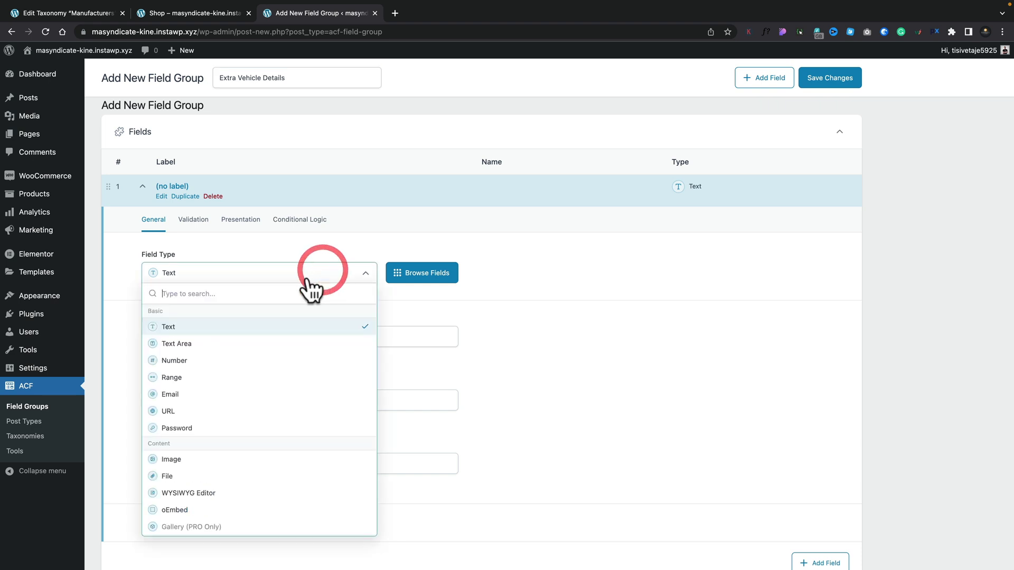
click(224, 358)
click(171, 336)
text(En)
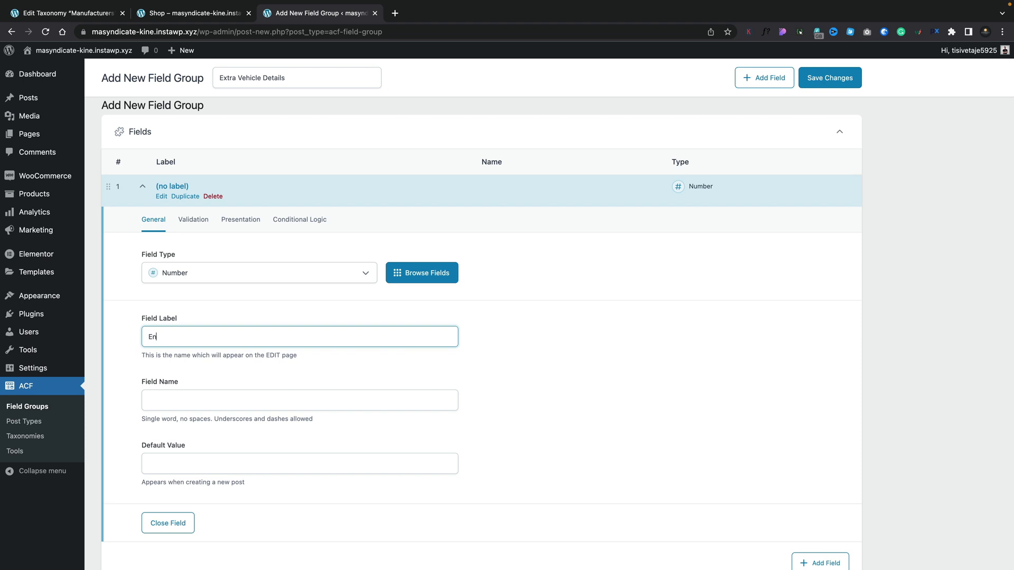
text(gine Size)
scroll(191, 322, down, 2)
click(192, 317)
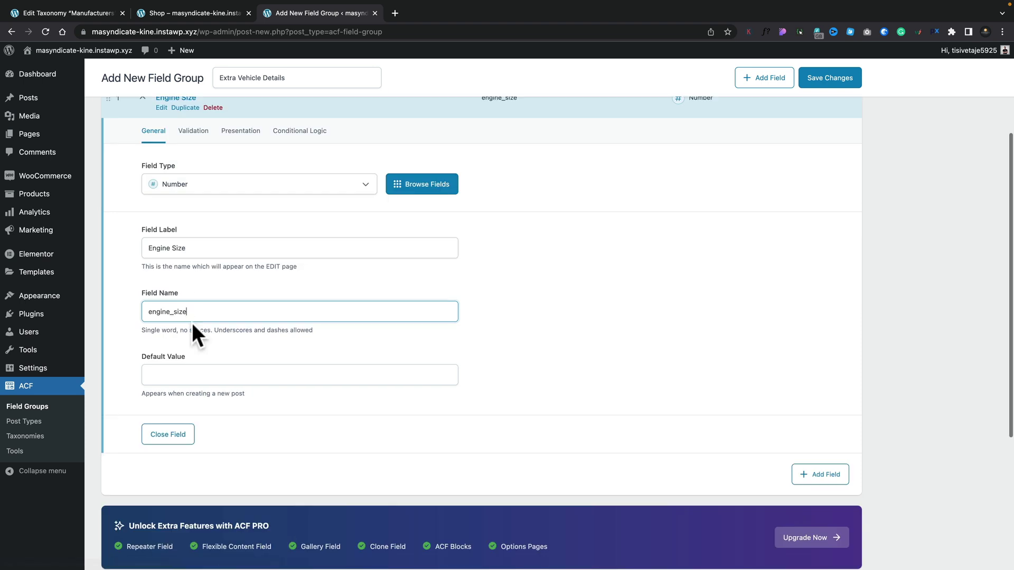
Append the unit "cc" after the Engine Size input and collapse the field's settings
click(193, 132)
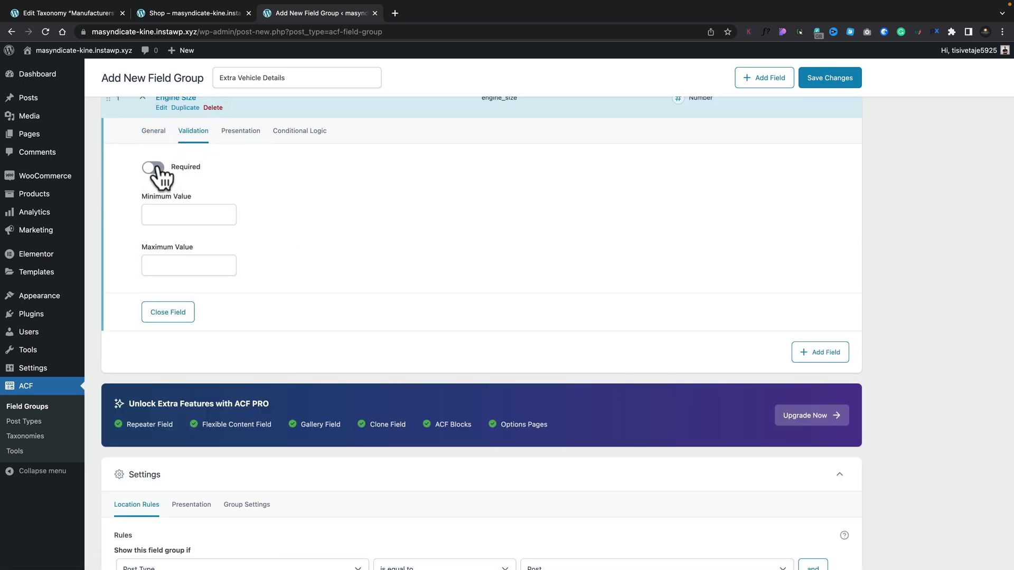
click(241, 132)
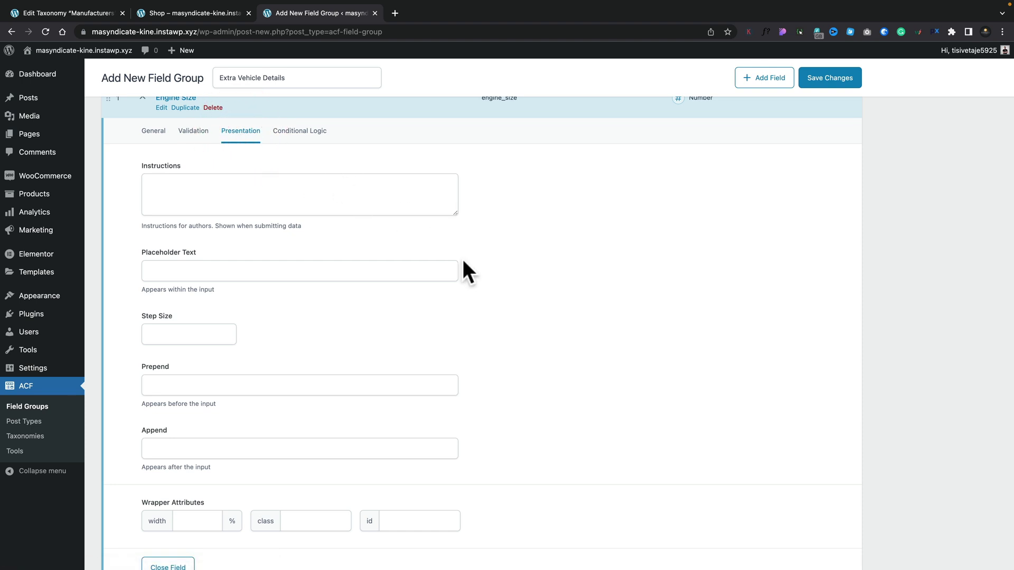
scroll(266, 313, down, 2)
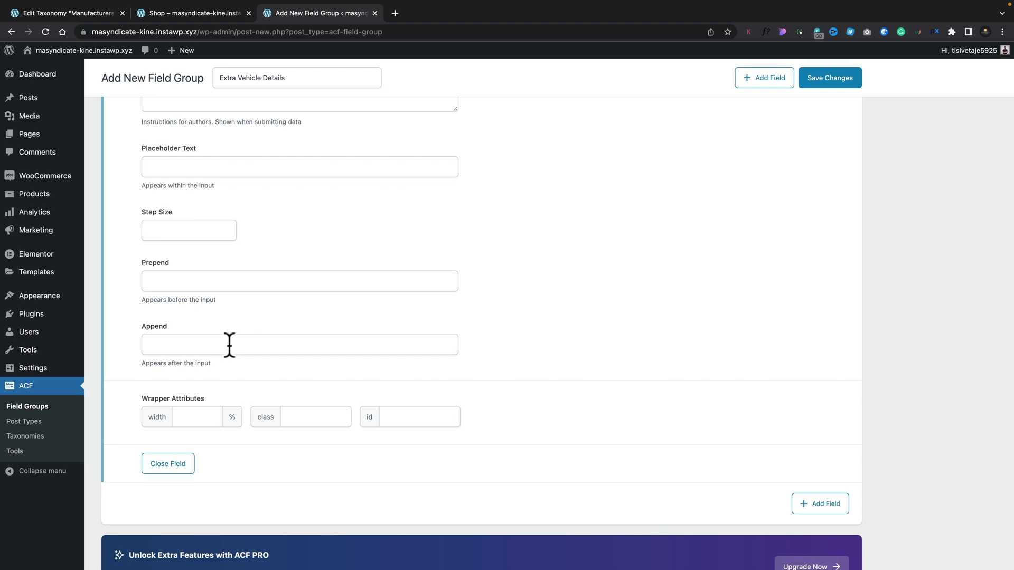
scroll(229, 345, up, 1)
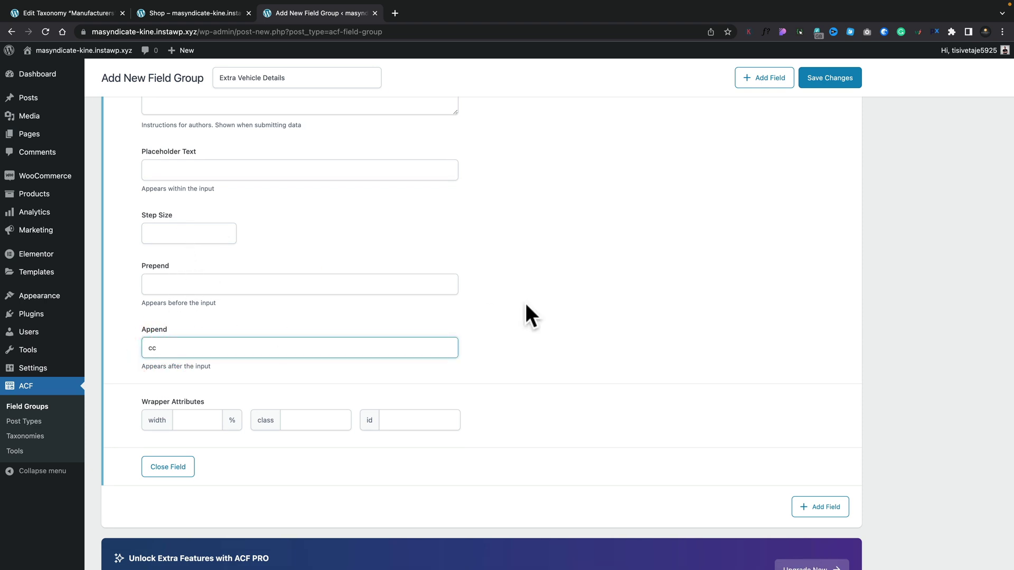
scroll(715, 163, up, 5)
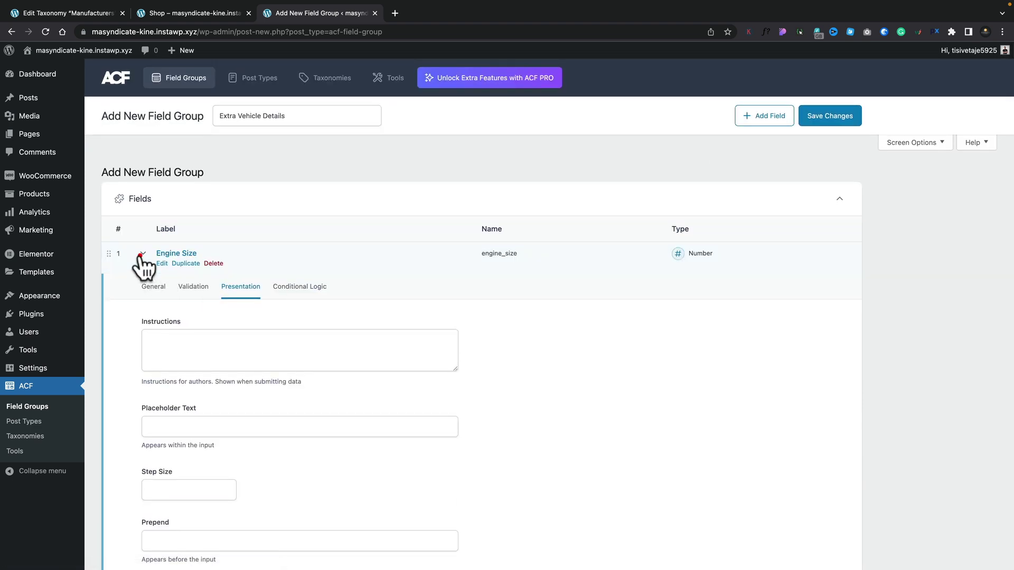
click(143, 254)
Add a second field of type Select labelled "Fuel Type" with the field name fuel_type
click(797, 297)
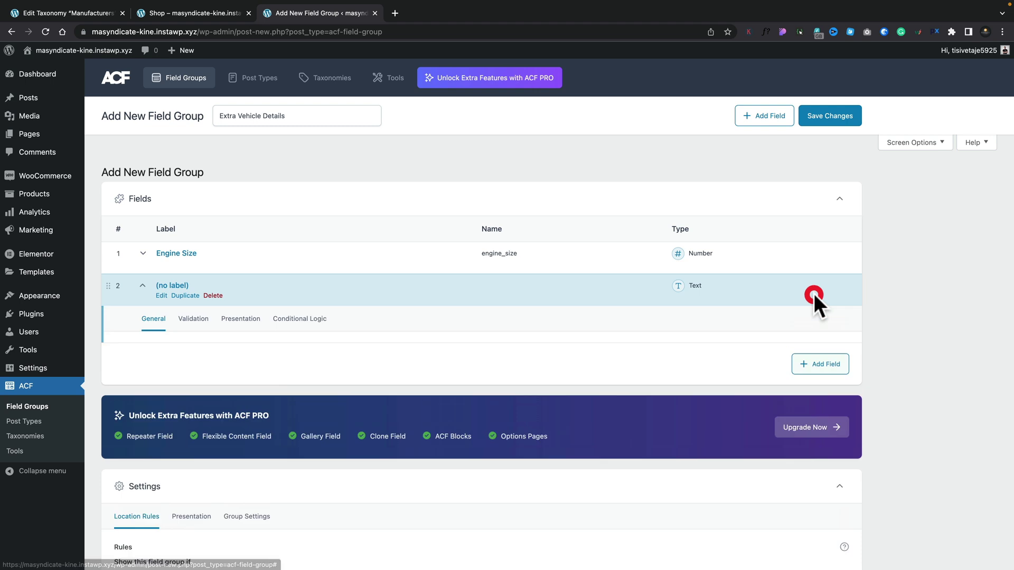
click(366, 296)
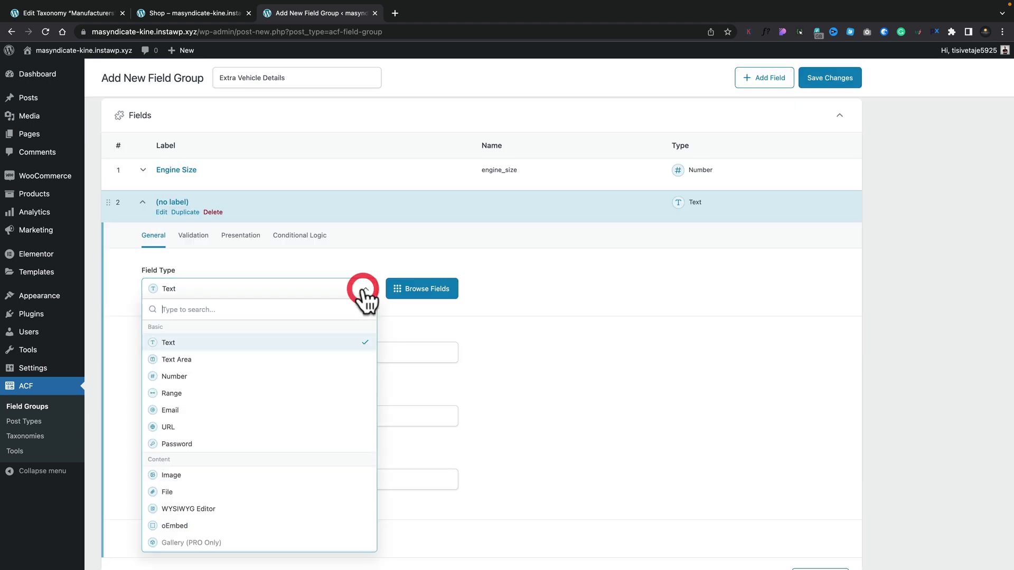
scroll(317, 453, down, 5)
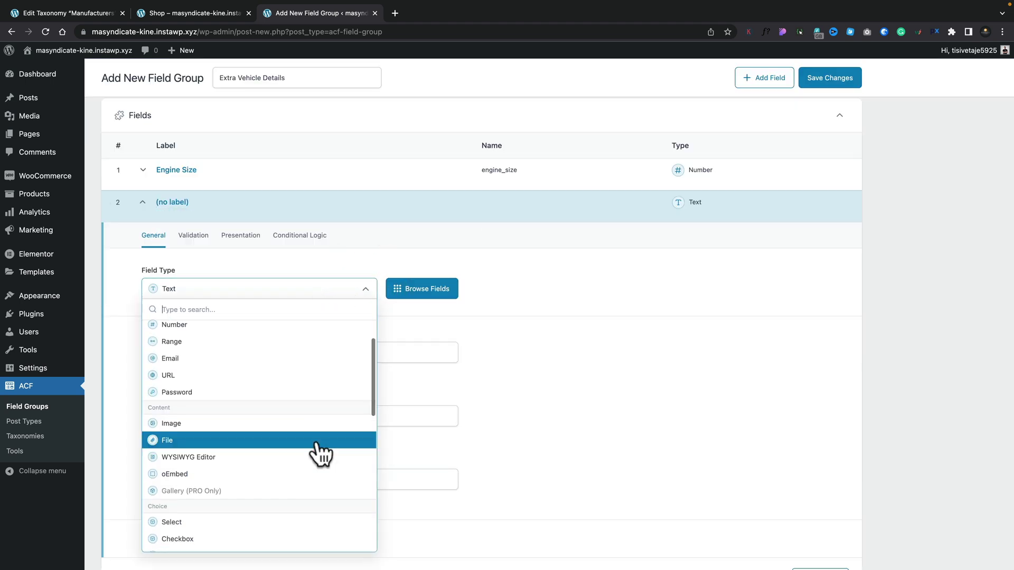
click(267, 432)
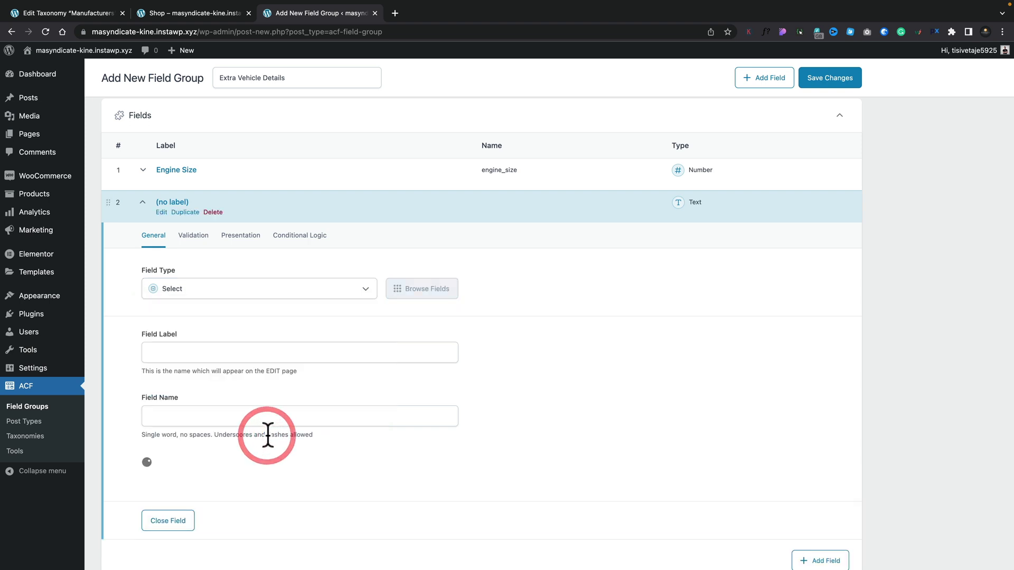
text(Fuel Type)
click(241, 411)
Give the Fuel Type field the choices Diesel, Petrol, LPG and Electric, and set its return format to Label
scroll(423, 451, down, 3)
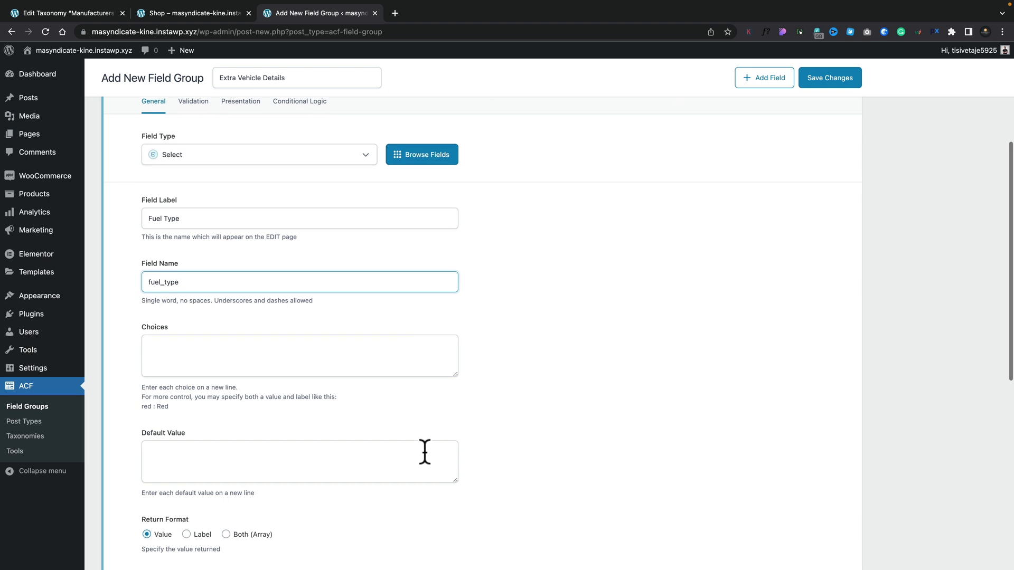
click(188, 350)
text(Diesel Petrol LPG Electric)
scroll(486, 379, down, 1)
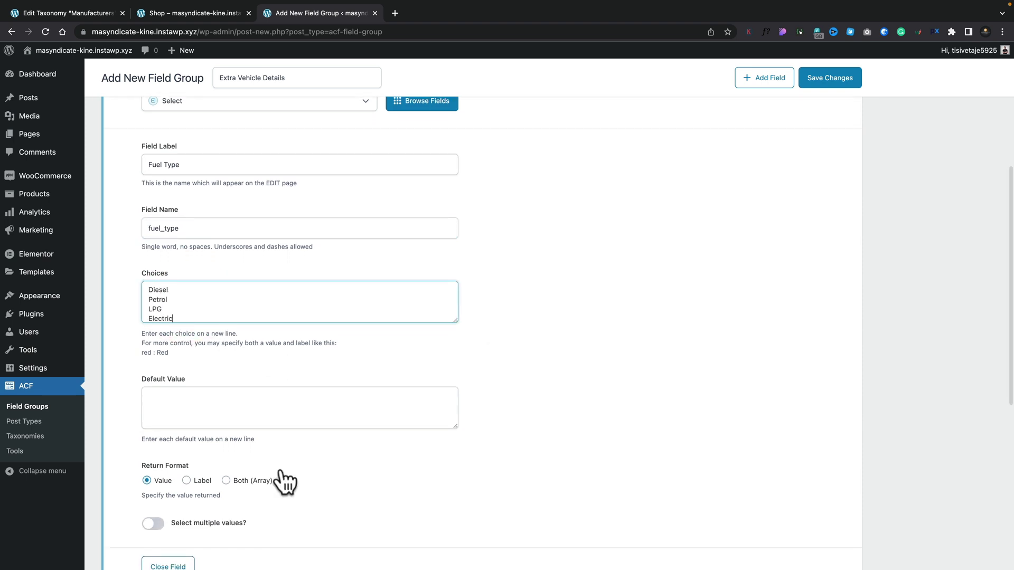
click(187, 481)
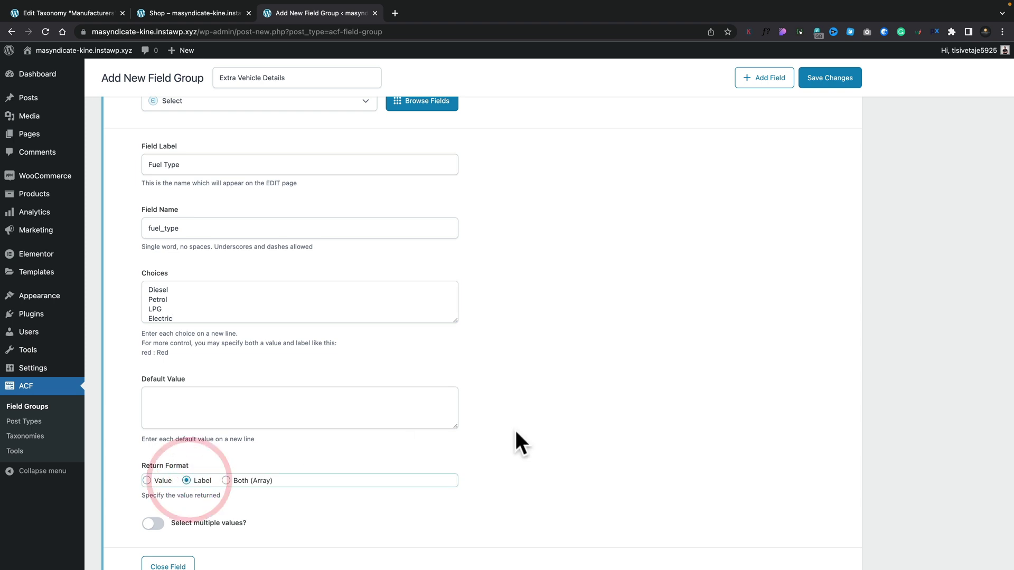
Set the Fuel Type field's wrapper width to 33% and collapse its settings
scroll(516, 432, down, 2)
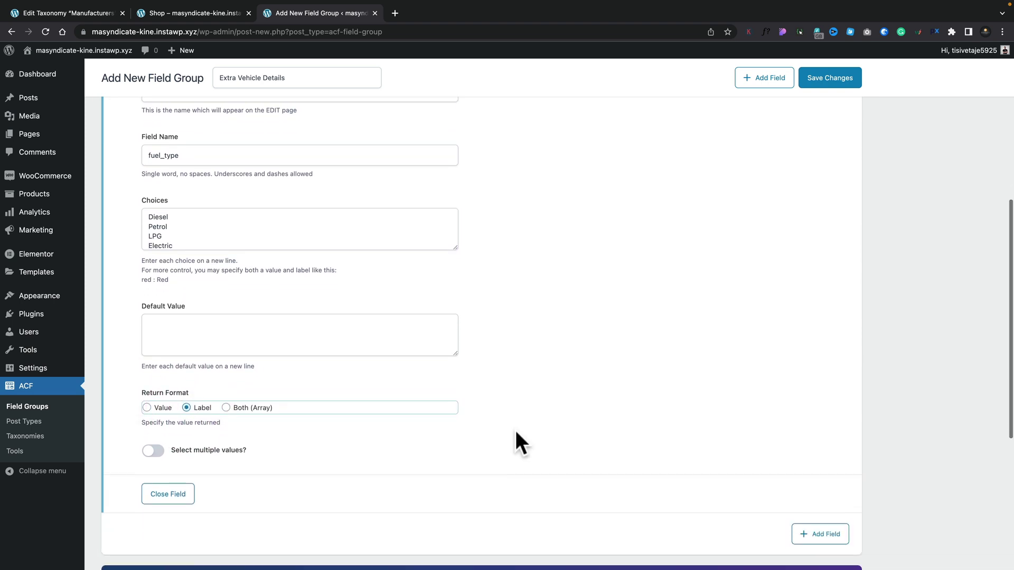
scroll(515, 430, up, 6)
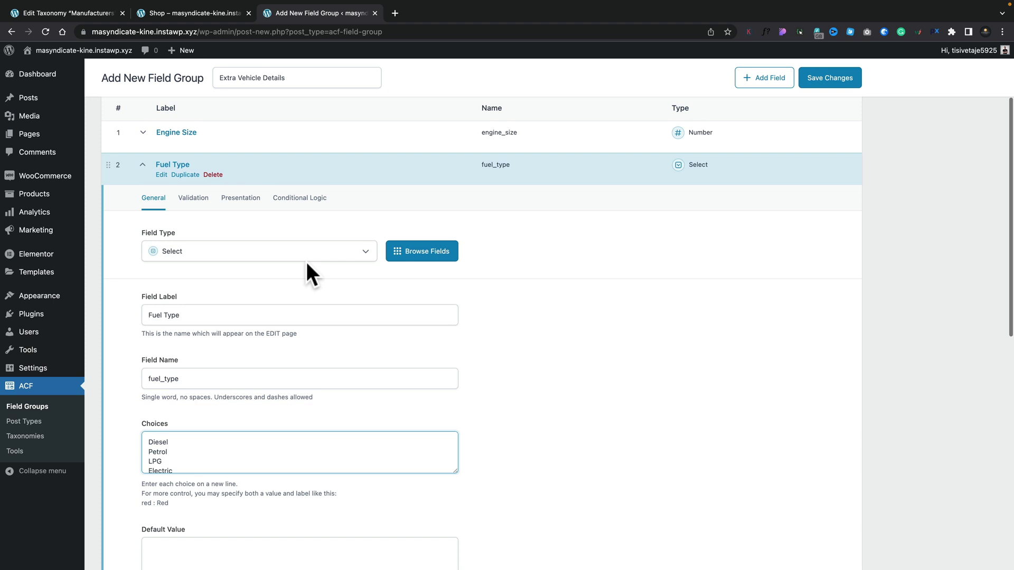
click(195, 199)
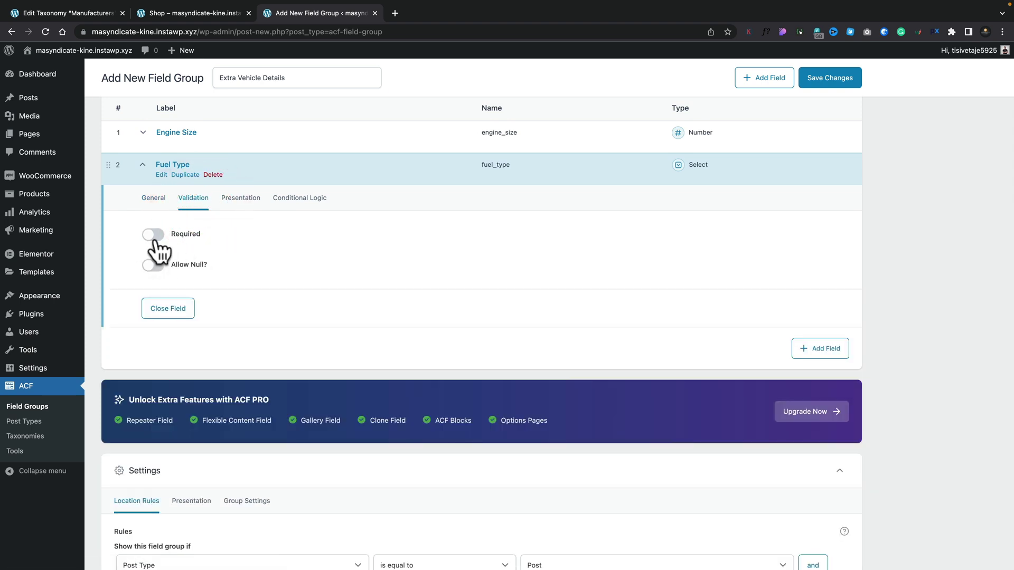
click(238, 196)
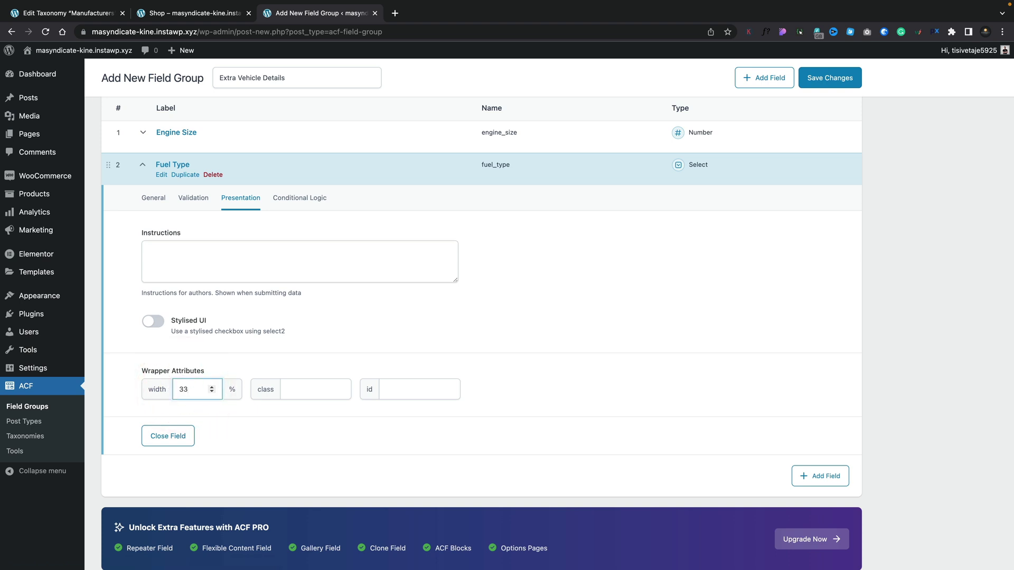
click(549, 169)
Add a third field of type Number labelled "Number of Seats" with the field name number_of_seats
click(832, 255)
click(553, 315)
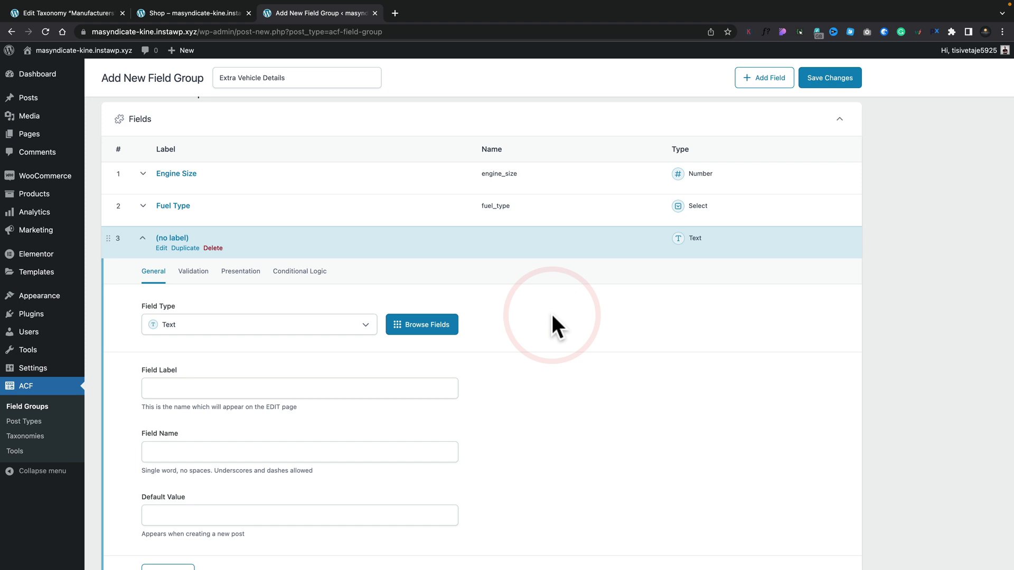
click(366, 326)
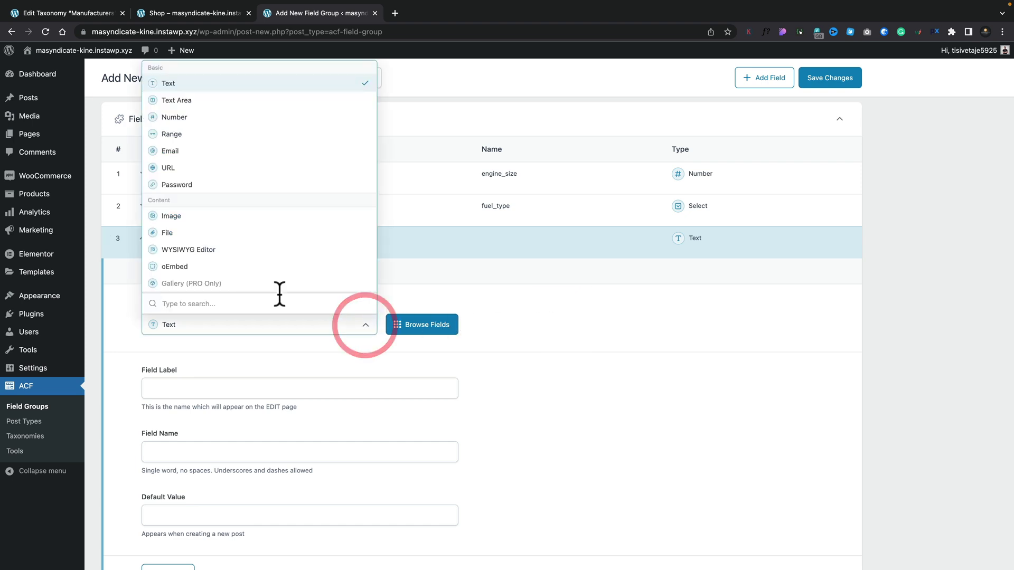
click(179, 117)
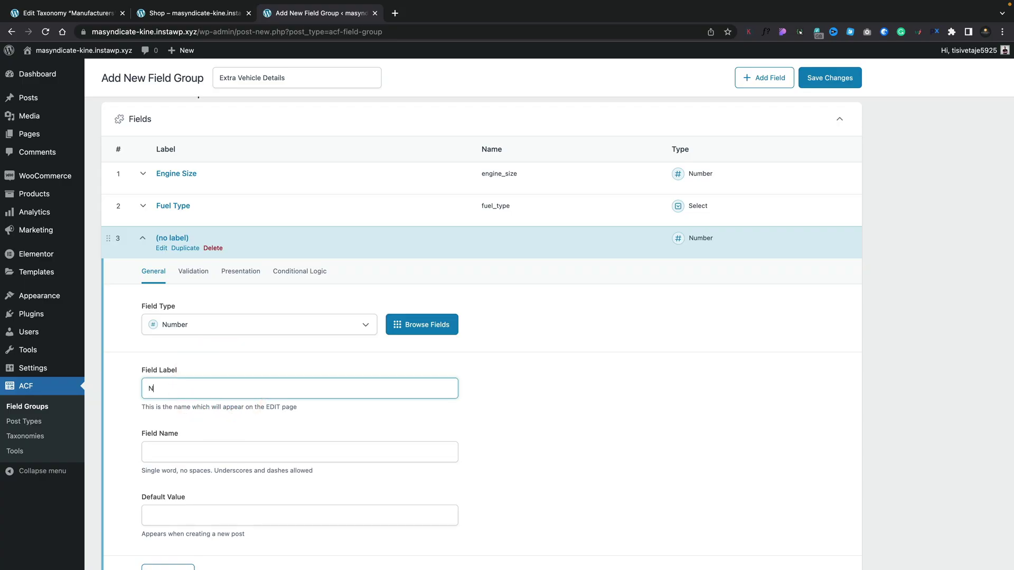
text(ber of Seats)
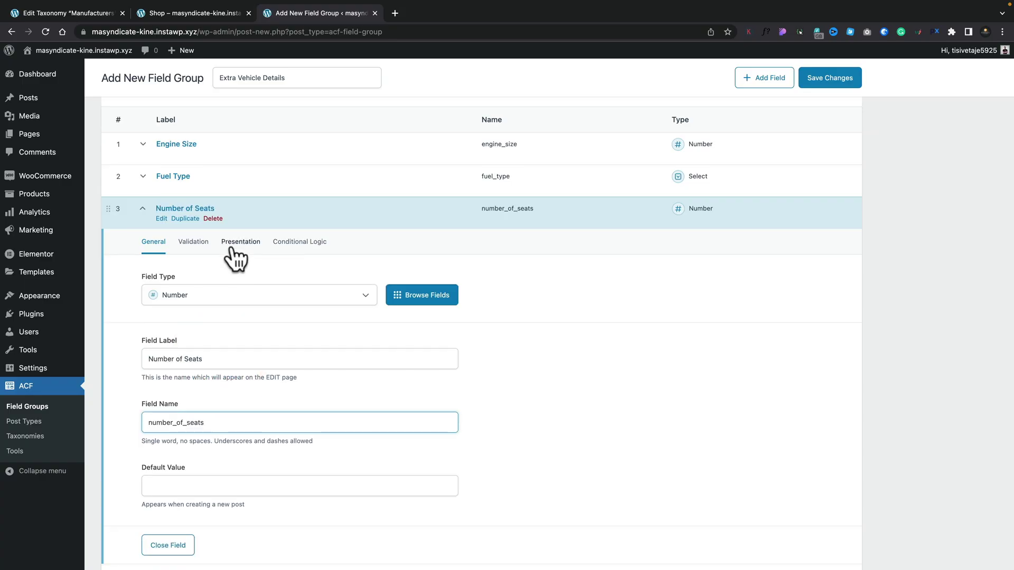
Set the Number of Seats field's wrapper width to 33% and collapse its settings
click(230, 241)
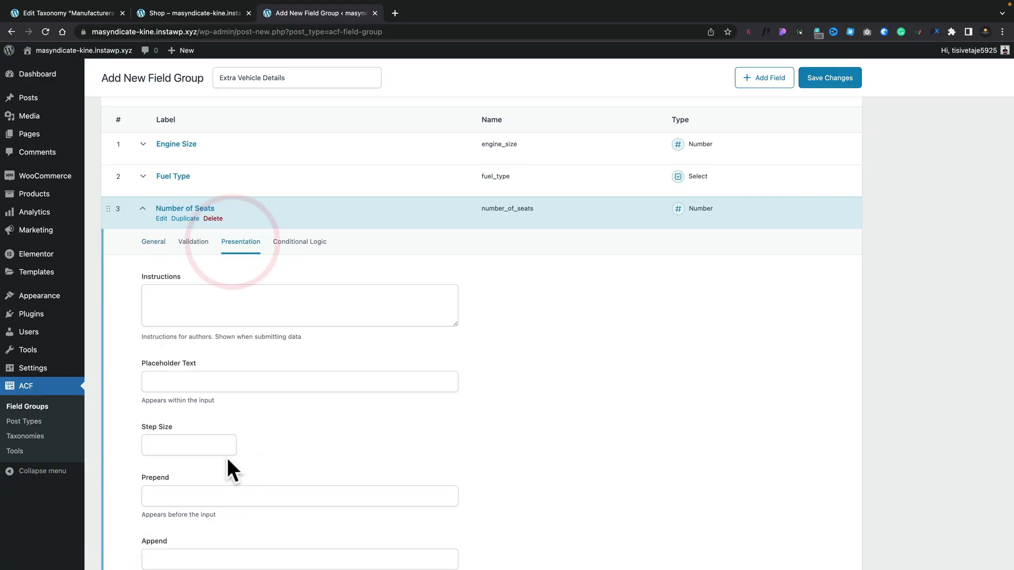
scroll(228, 460, down, 3)
scroll(227, 458, down, 1)
click(189, 468)
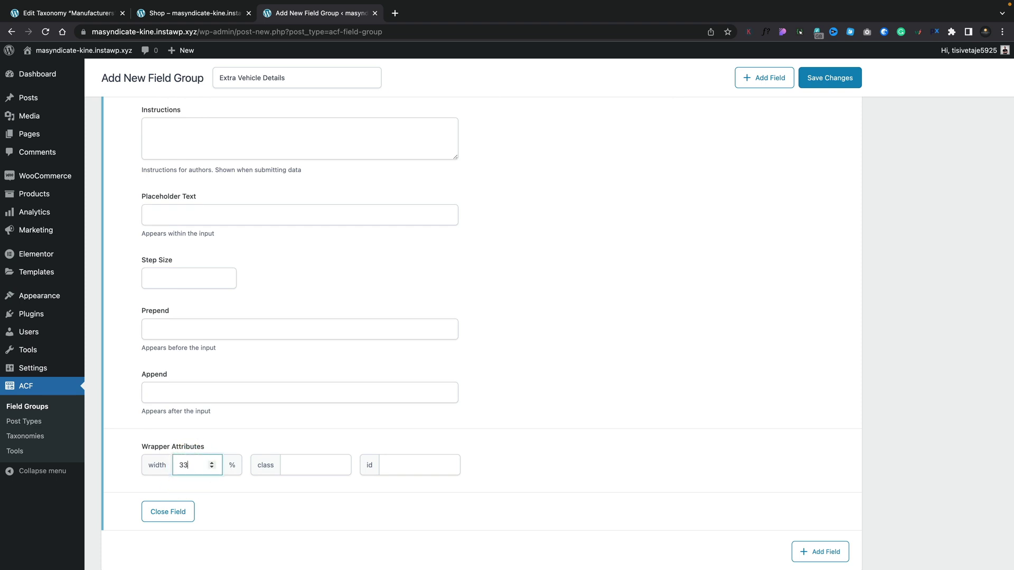
scroll(227, 285, up, 4)
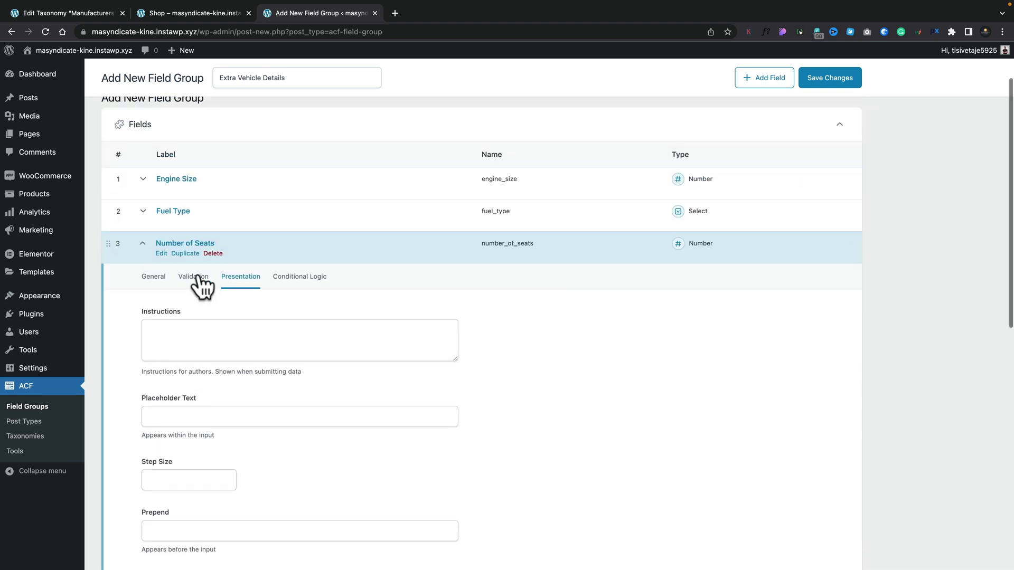
click(143, 245)
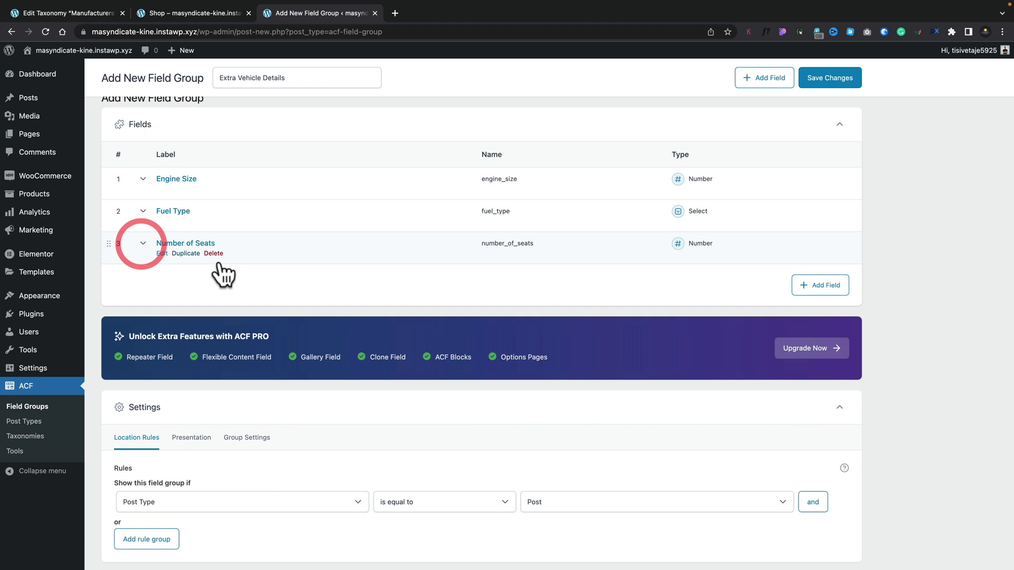
Add a fourth field of type Select labelled "Transmission", named transmission, with the choices Manual and Automatic
click(821, 286)
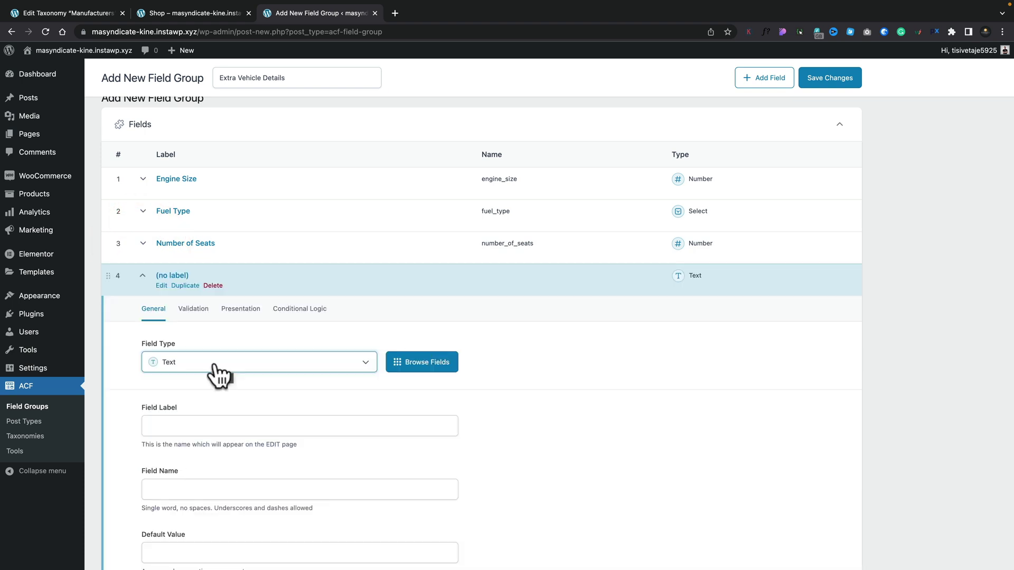
click(248, 365)
scroll(268, 283, down, 3)
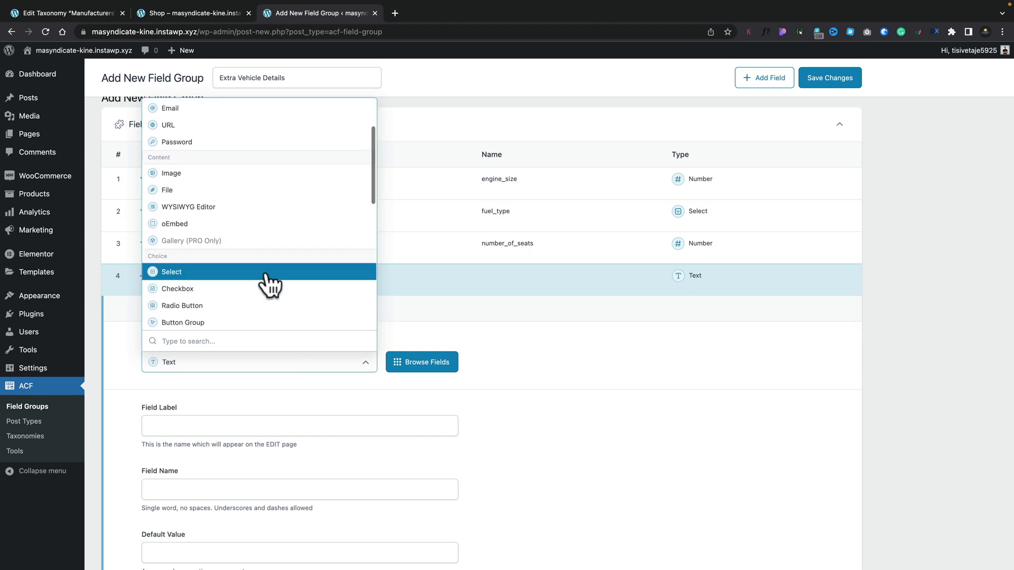
click(261, 270)
click(200, 424)
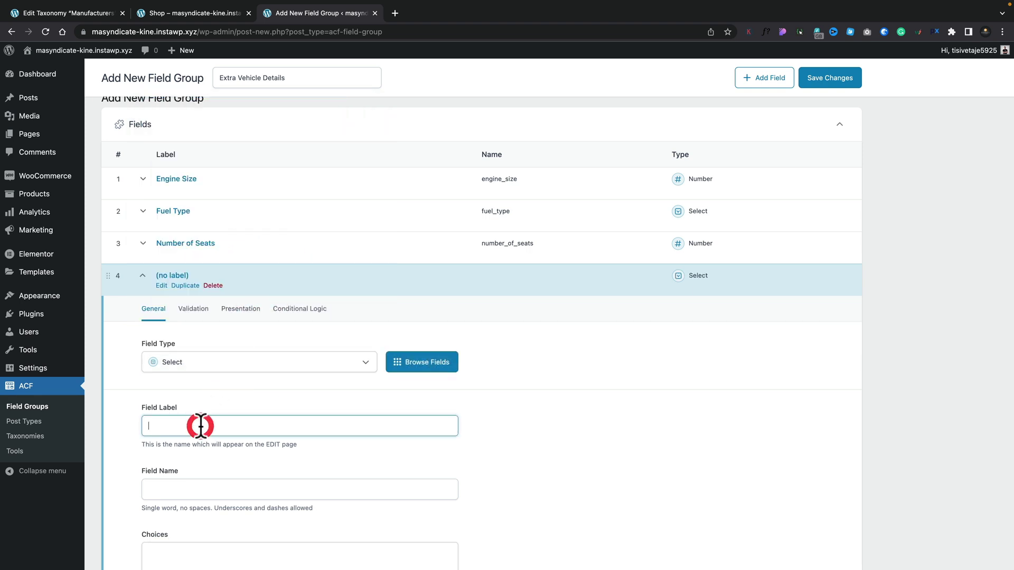
scroll(200, 423, down, 1)
text(Tra)
text(nsmission)
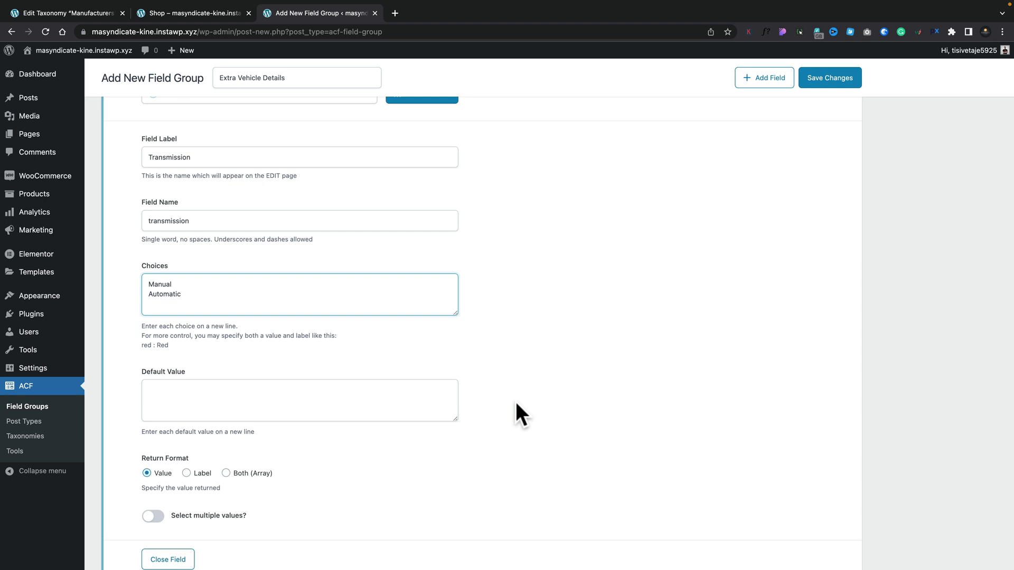
Give the Transmission field the same wrapper width as the Number of Seats field and collapse its settings
scroll(483, 452, up, 3)
click(194, 189)
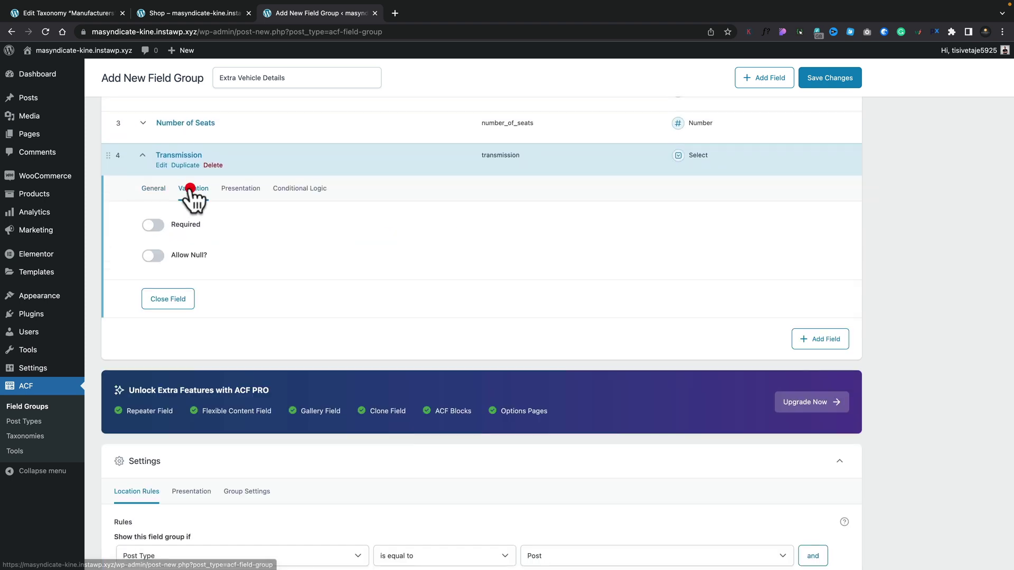
click(242, 193)
click(185, 379)
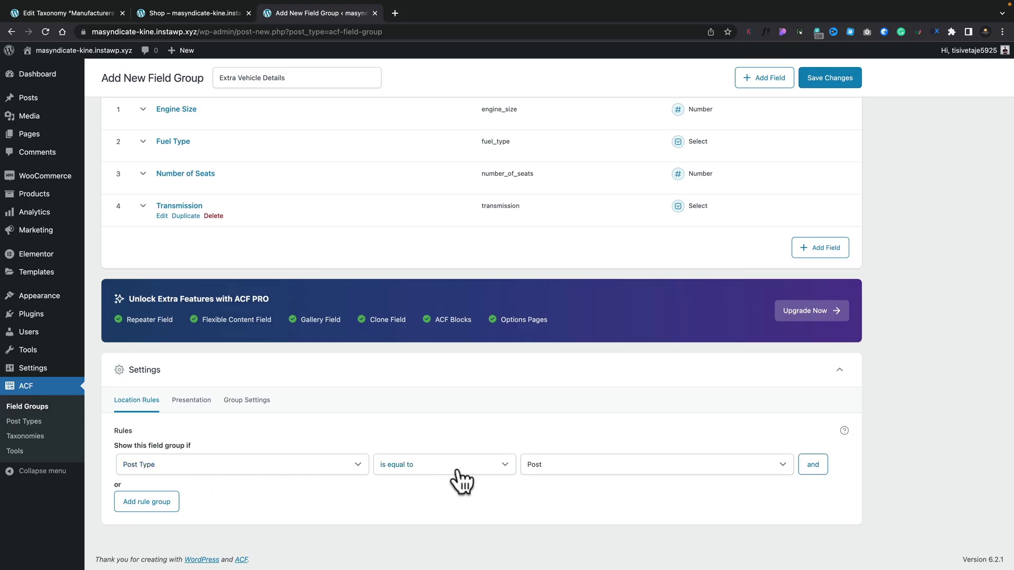
Set the field group's location rule to Post Type is equal to Product and save the group
click(556, 466)
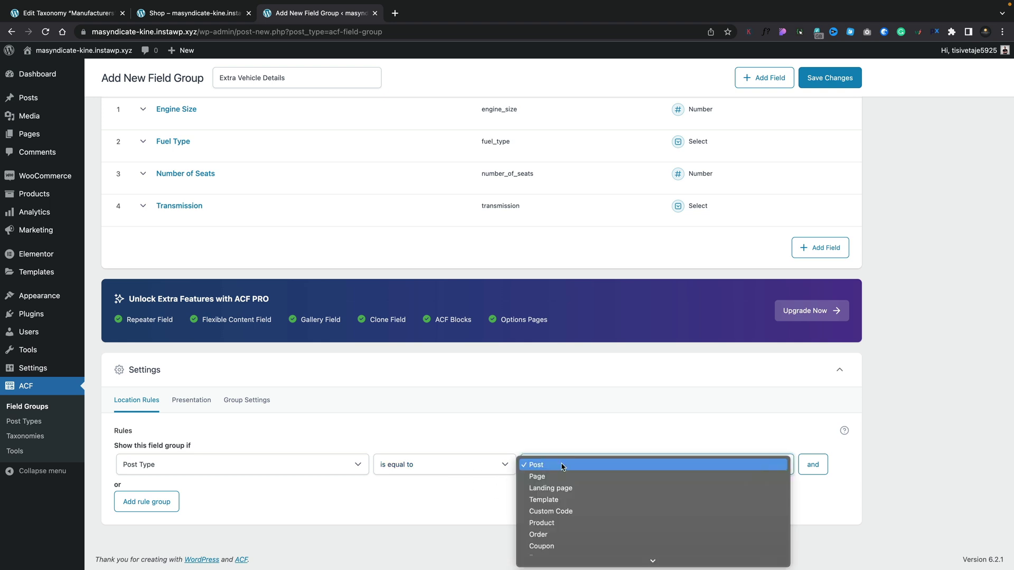
click(563, 523)
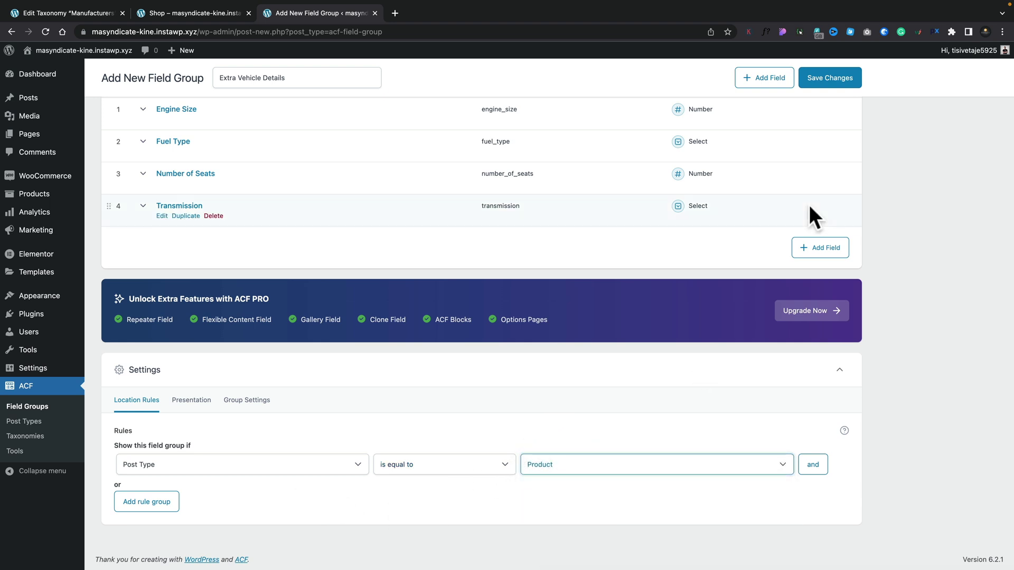
click(838, 81)
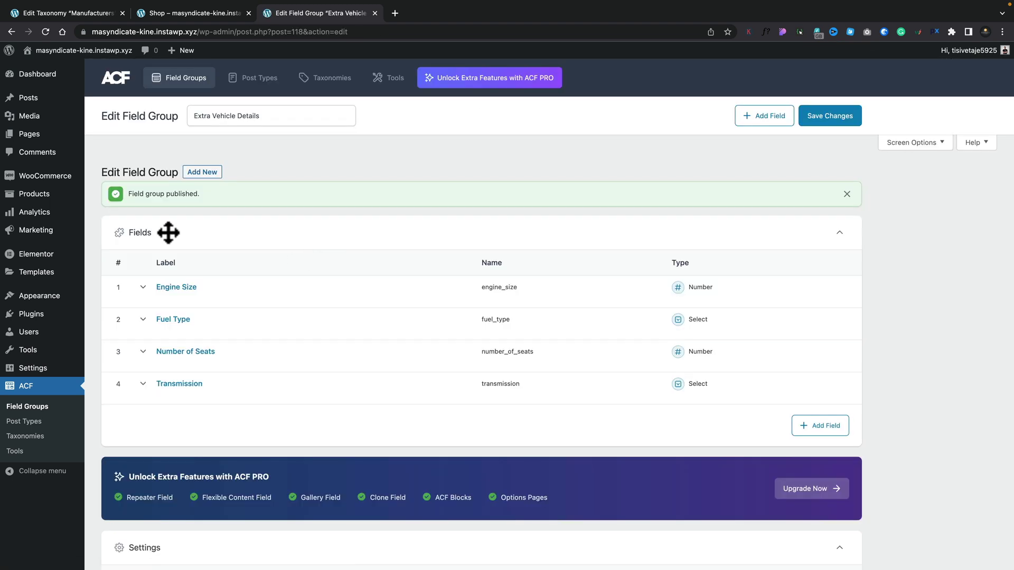
Open the Mercedes SL product for editing and go to its Extra Vehicle Details section
mouse_move(55, 204)
click(105, 195)
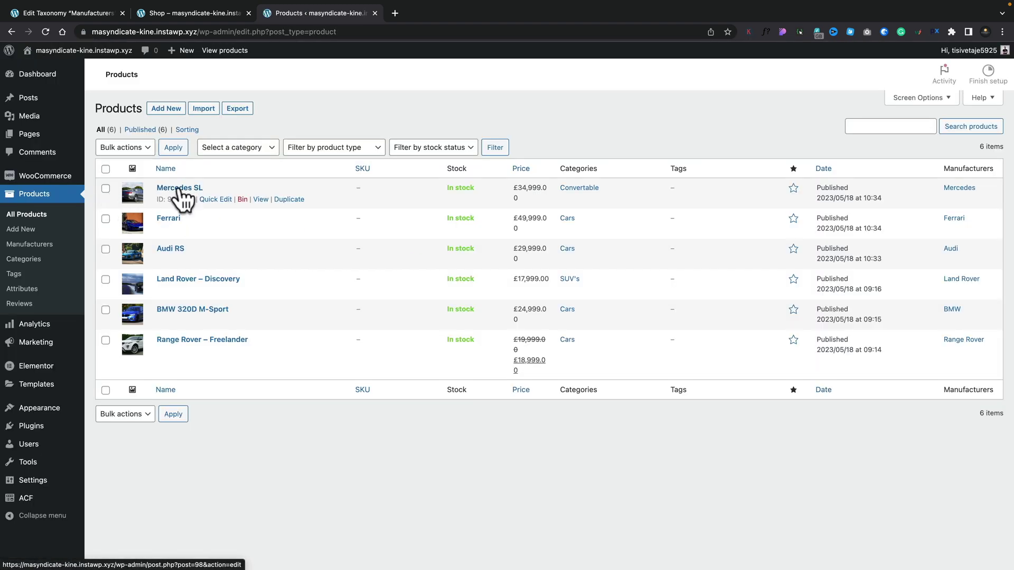
click(179, 189)
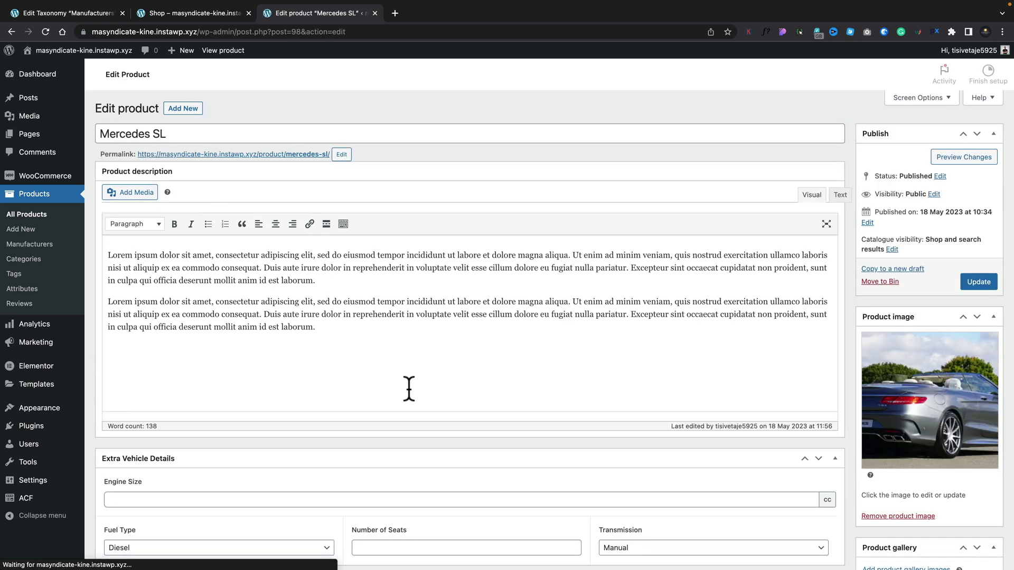
scroll(477, 460, down, 5)
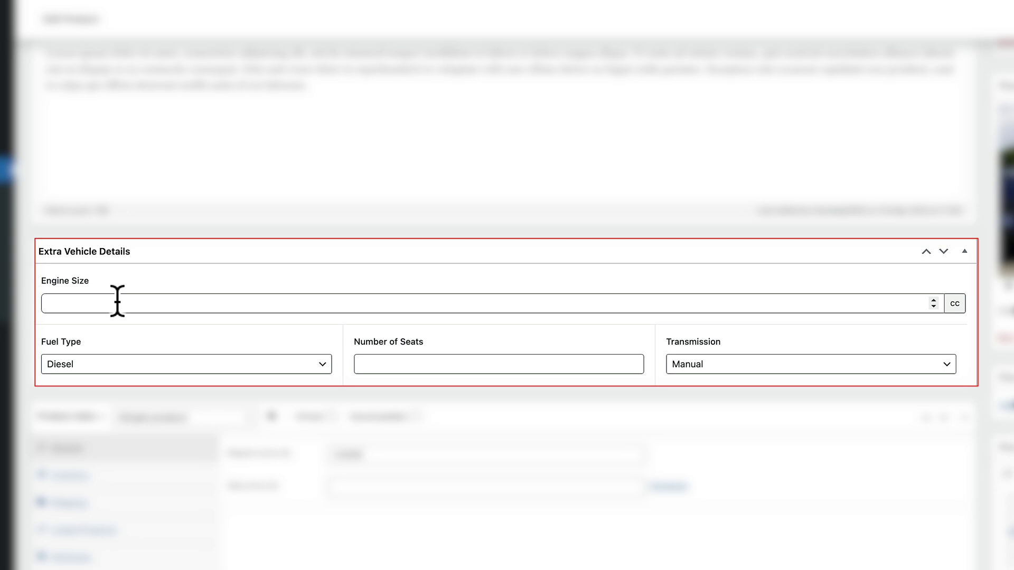
Fill in the Mercedes SL's details with Engine Size 2500, Fuel Type Petrol, 4 seats and Automatic transmission, and update the product
click(117, 301)
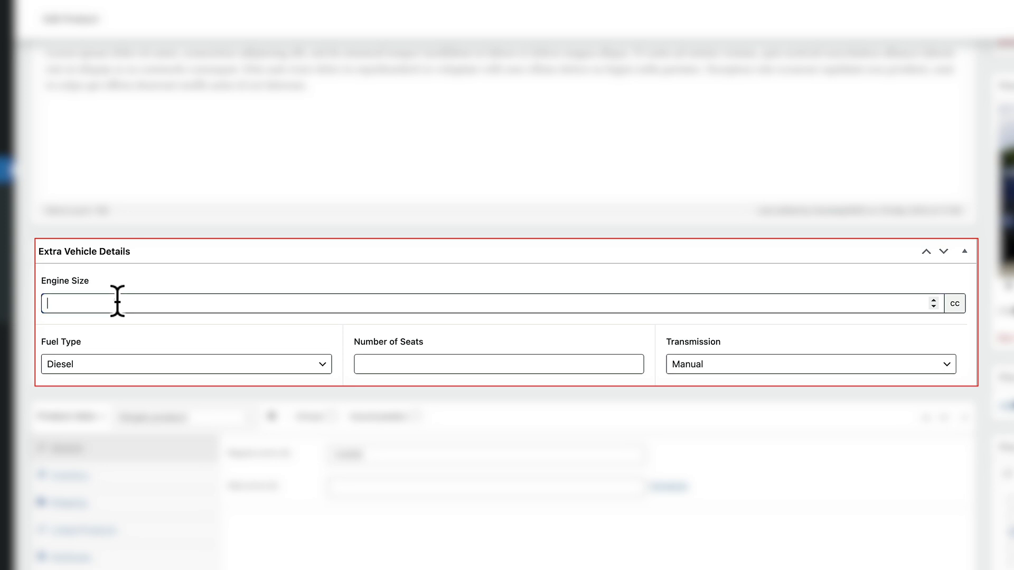
text(2.)
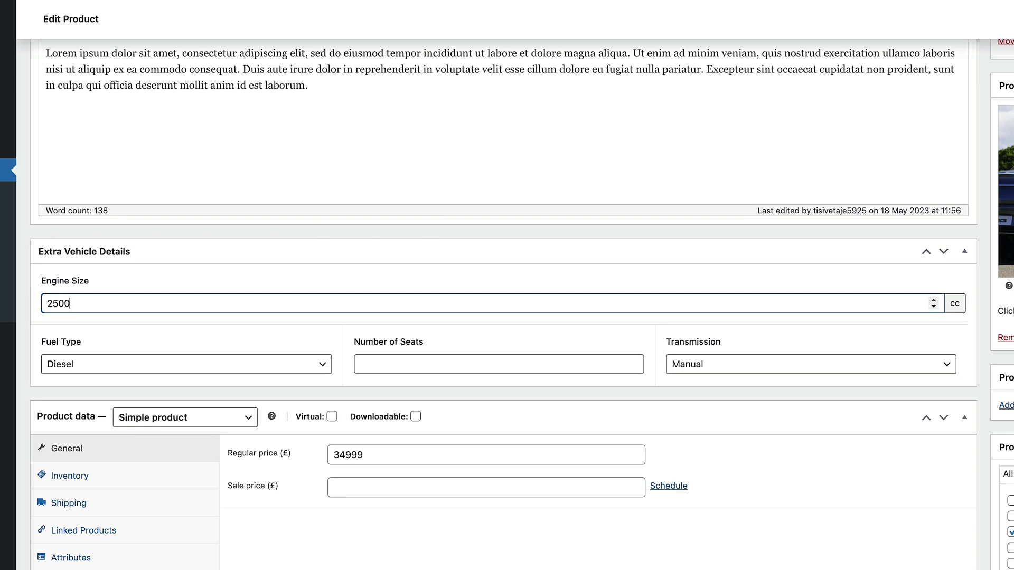
click(142, 381)
click(119, 376)
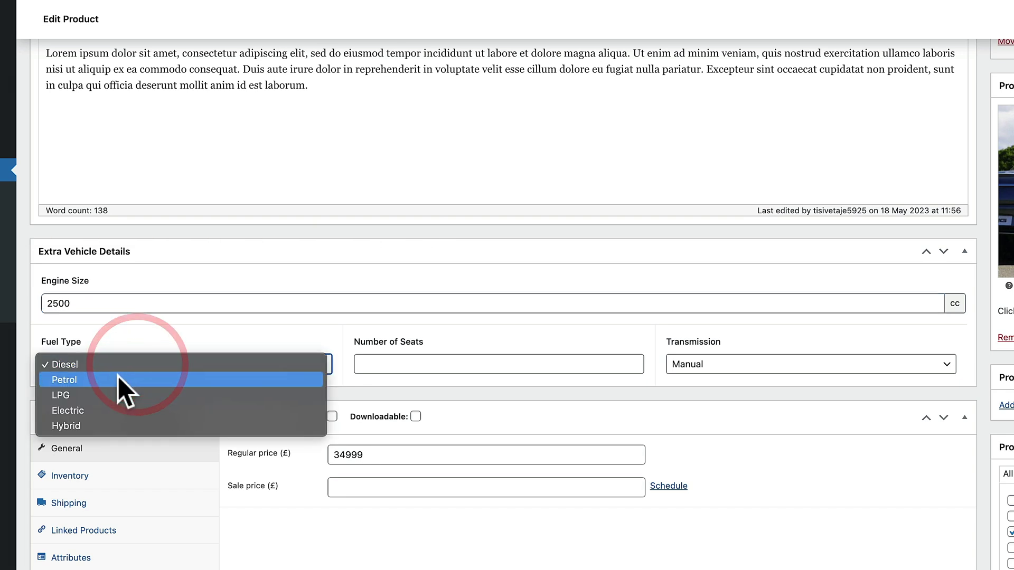
click(377, 361)
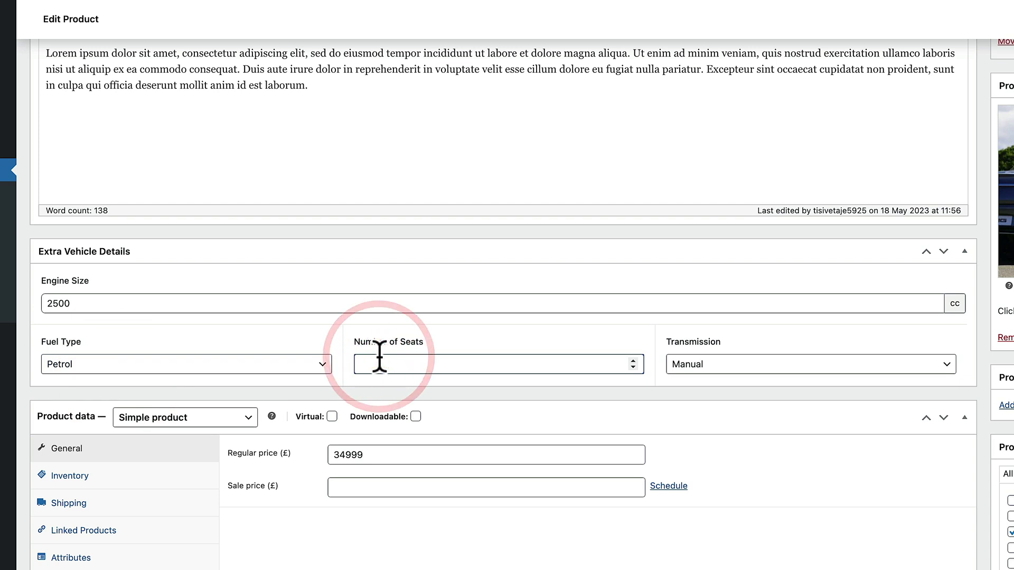
click(690, 369)
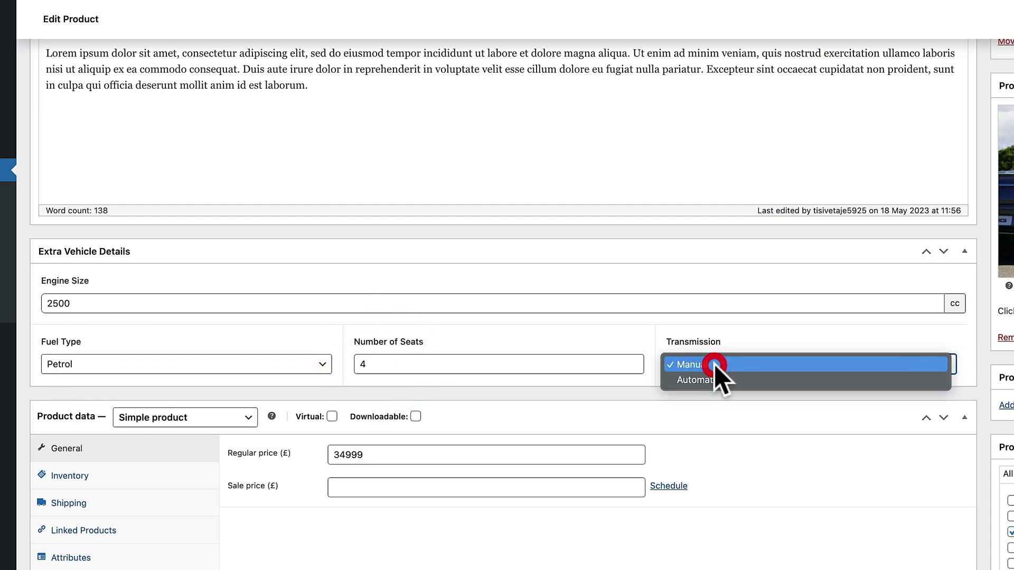
click(711, 383)
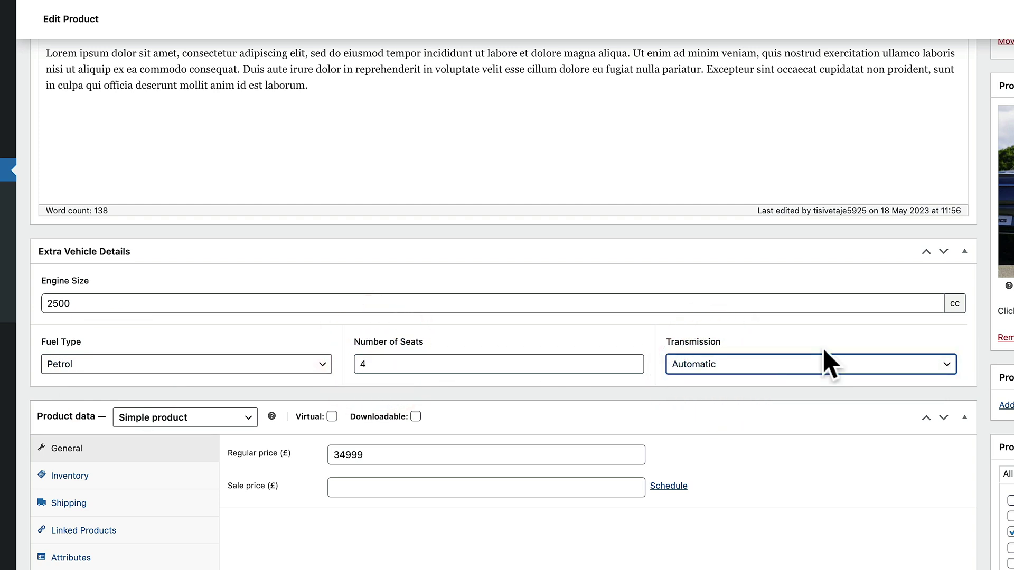
scroll(826, 363, up, 5)
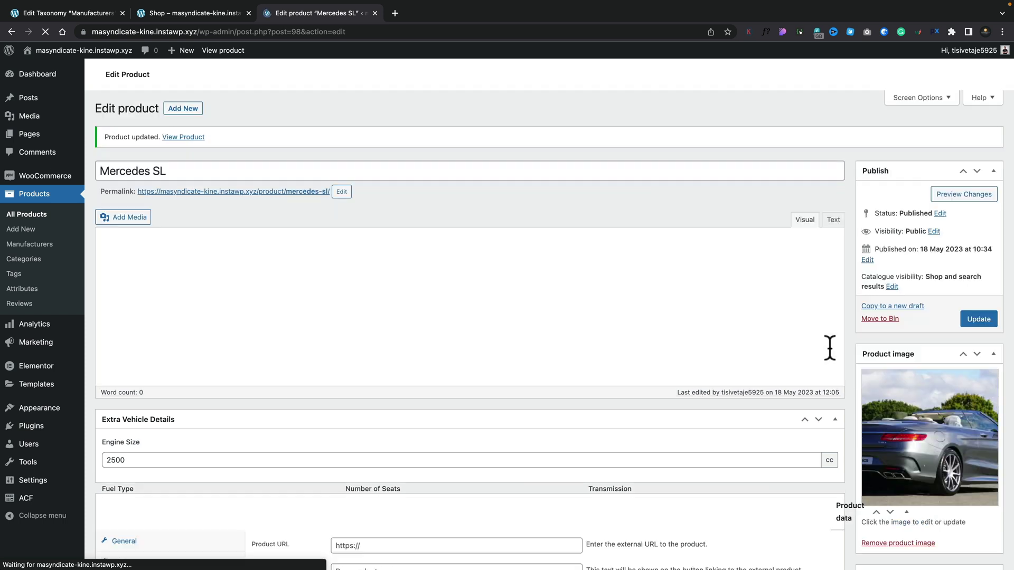
scroll(704, 391, down, 5)
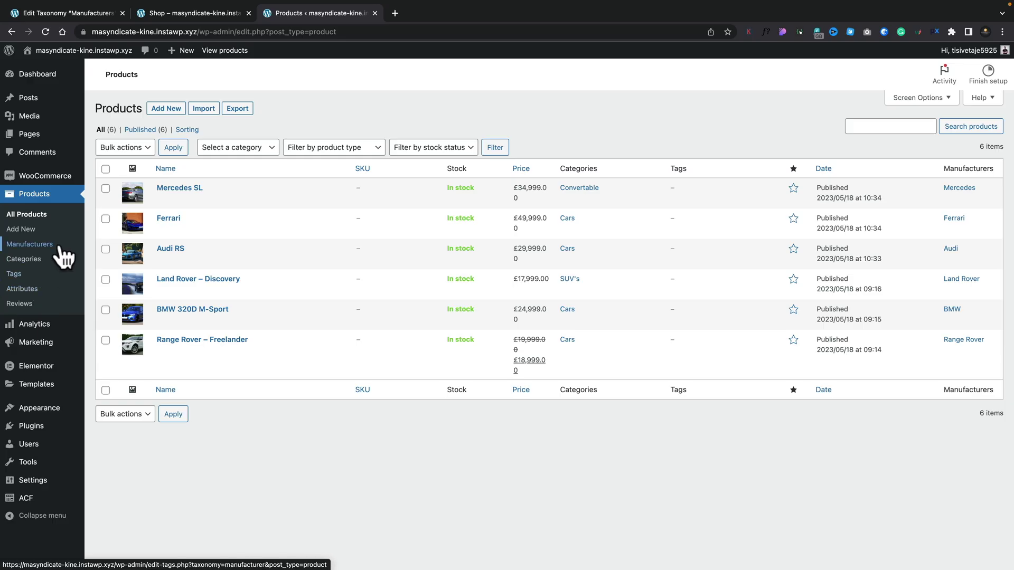
Open the active Elementor Products Archive template with the Prestige Cars hero from the Theme Builder for editing
mouse_move(33, 346)
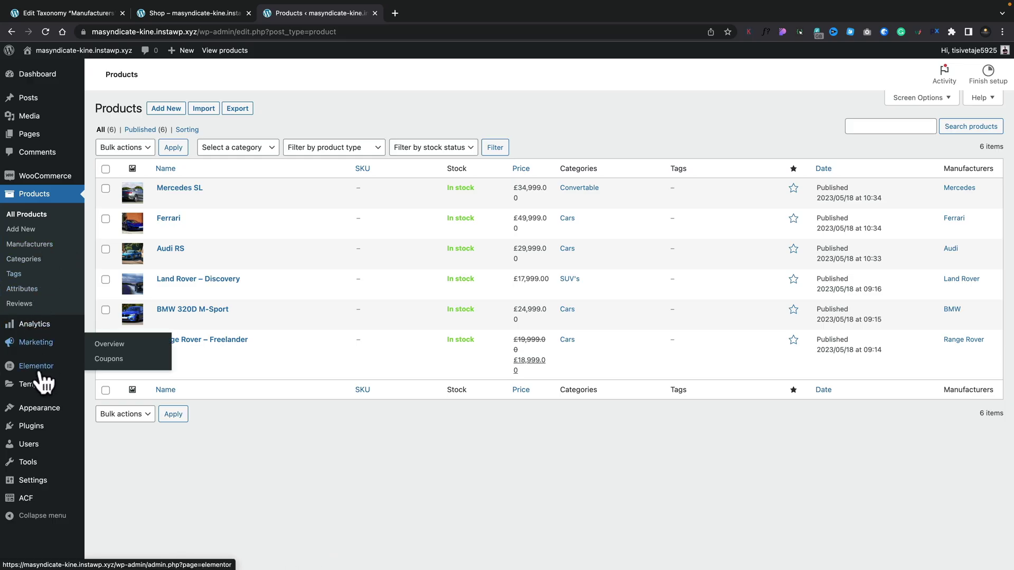
mouse_move(39, 386)
click(119, 417)
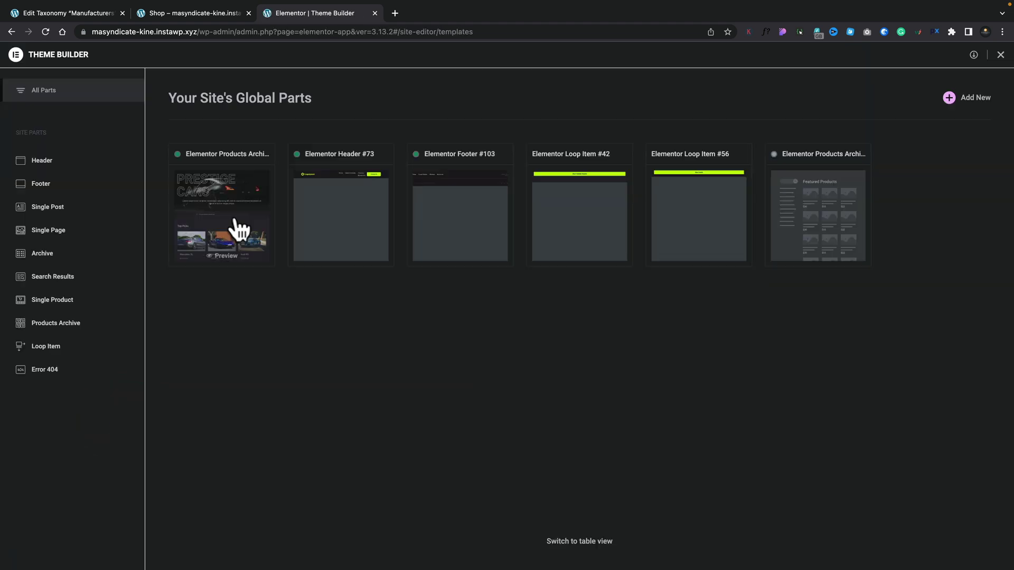
click(226, 259)
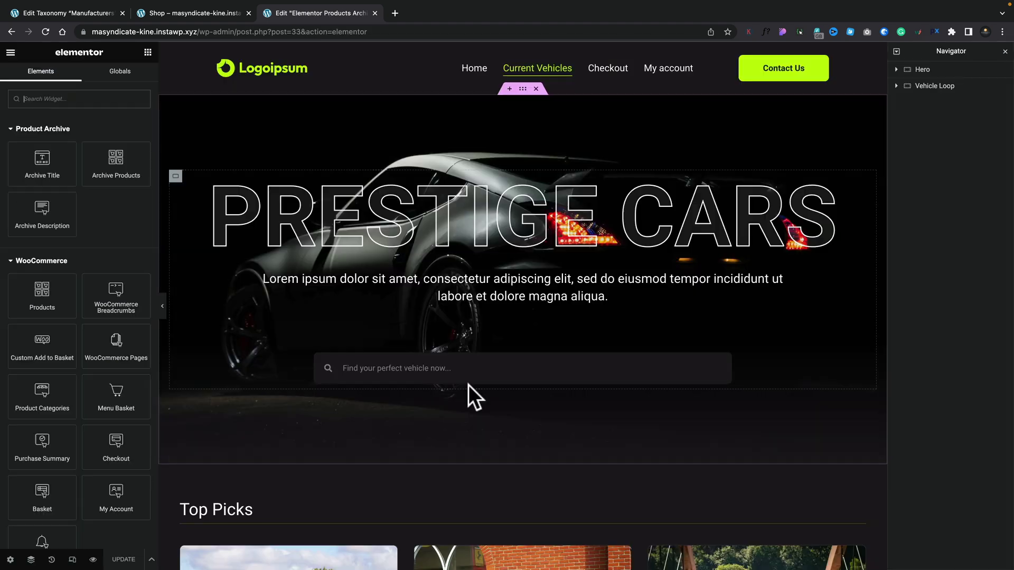
Open the Top Picks loop item template for editing from the Mercedes SL card and insert a Heading between the product title and price
scroll(468, 386, down, 5)
scroll(468, 385, down, 1)
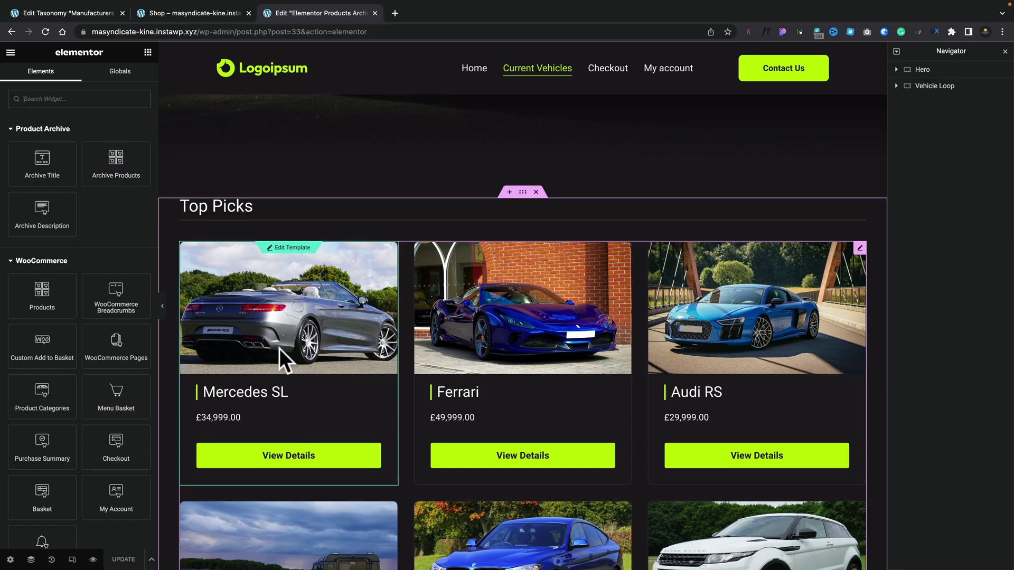
click(286, 248)
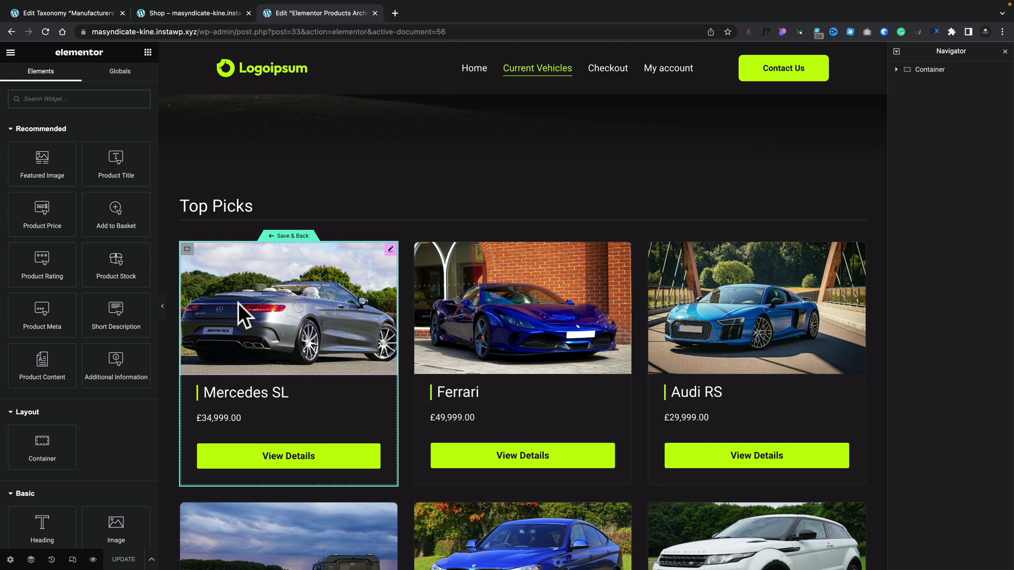
scroll(108, 394, down, 5)
scroll(108, 393, down, 1)
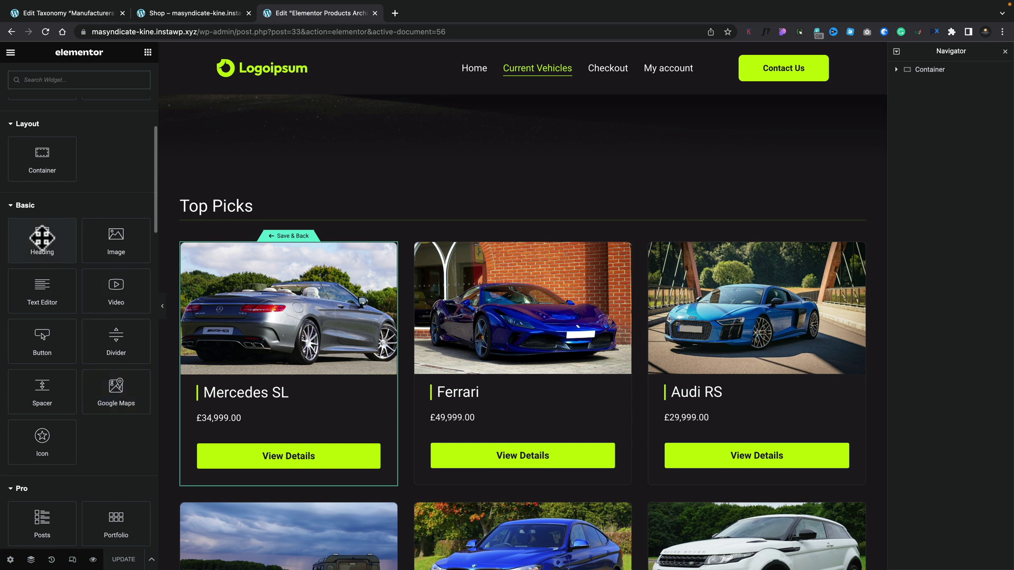
drag(40, 236, 237, 401)
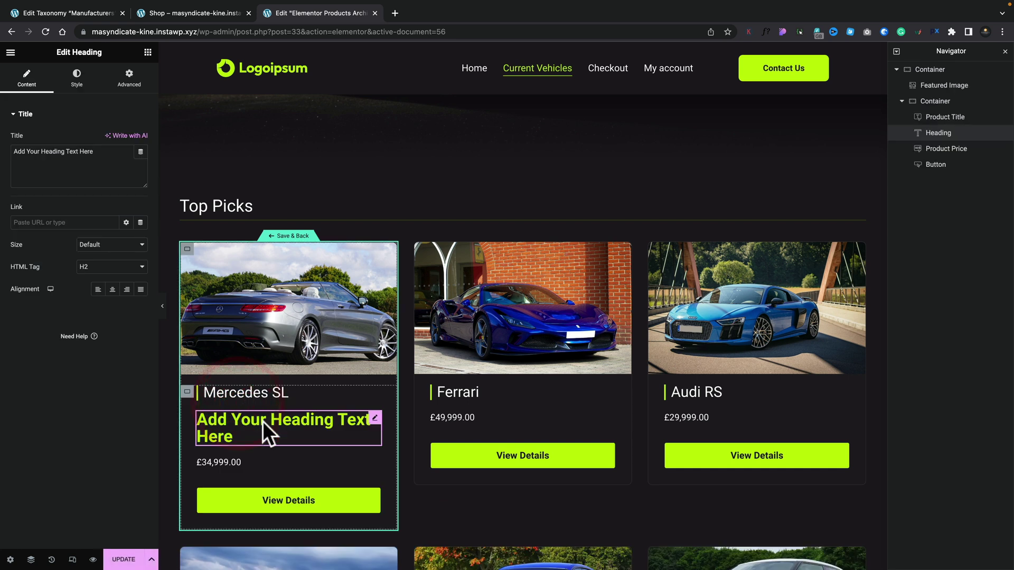
Set the new heading's HTML tag to div and its text colour to the global White
click(132, 266)
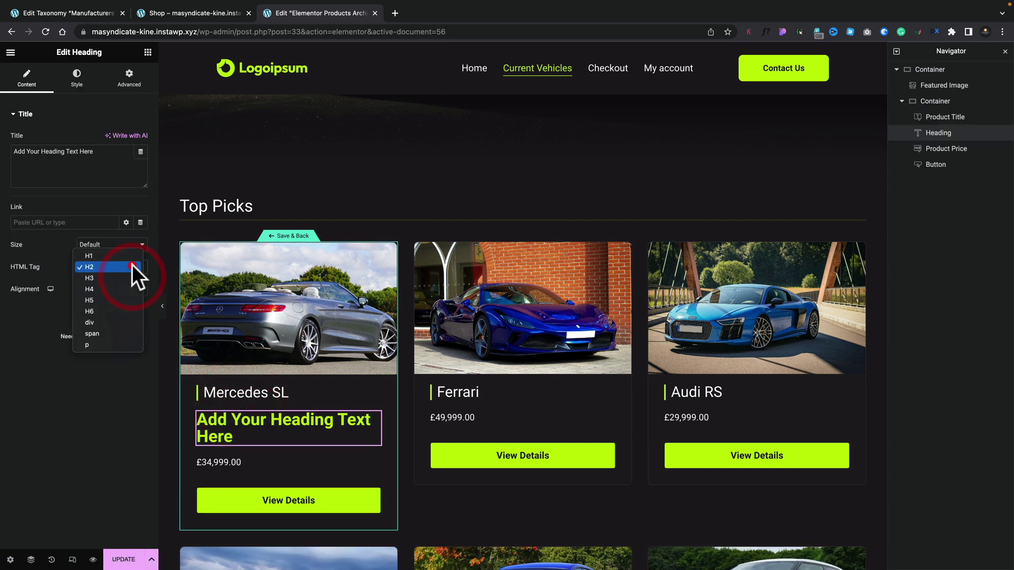
click(104, 322)
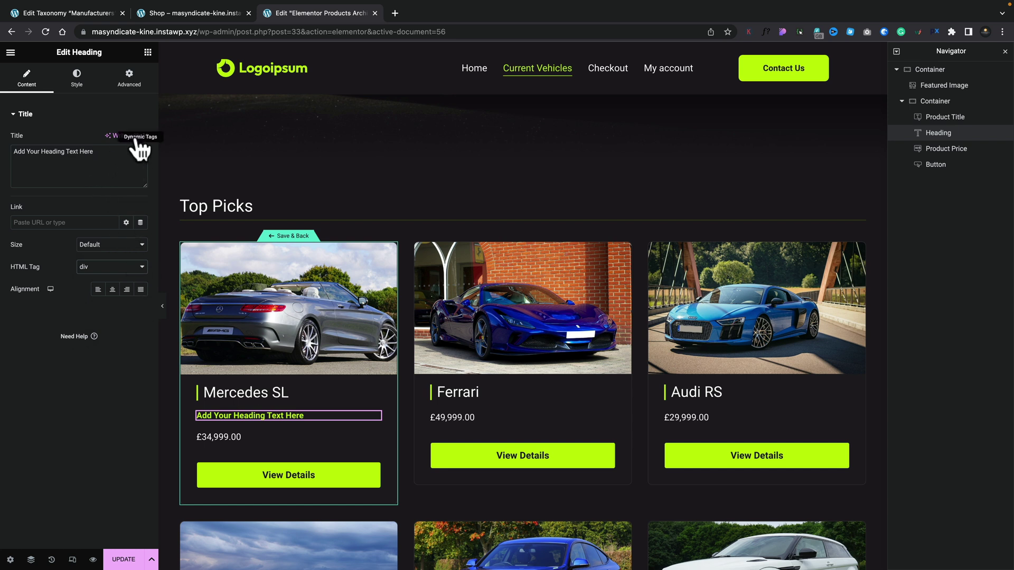
click(77, 77)
click(127, 139)
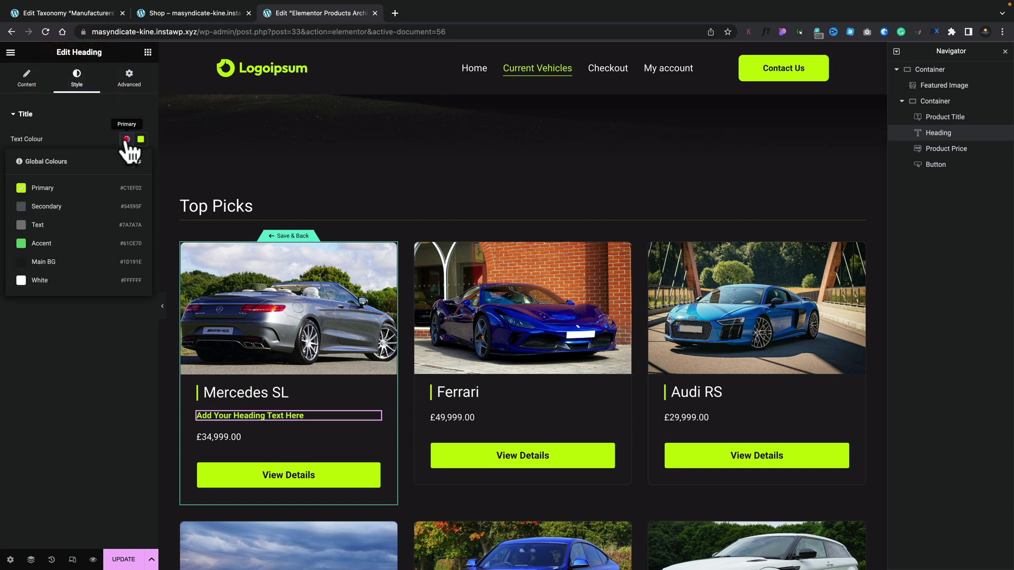
click(40, 279)
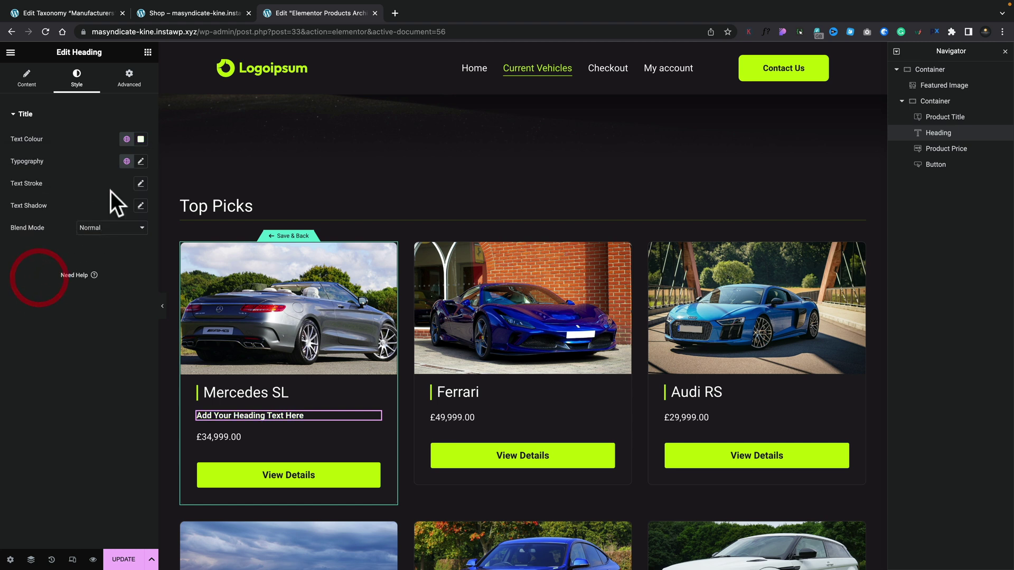
Set the heading's typography to weight 400 (Normal) and size 15 px
click(141, 162)
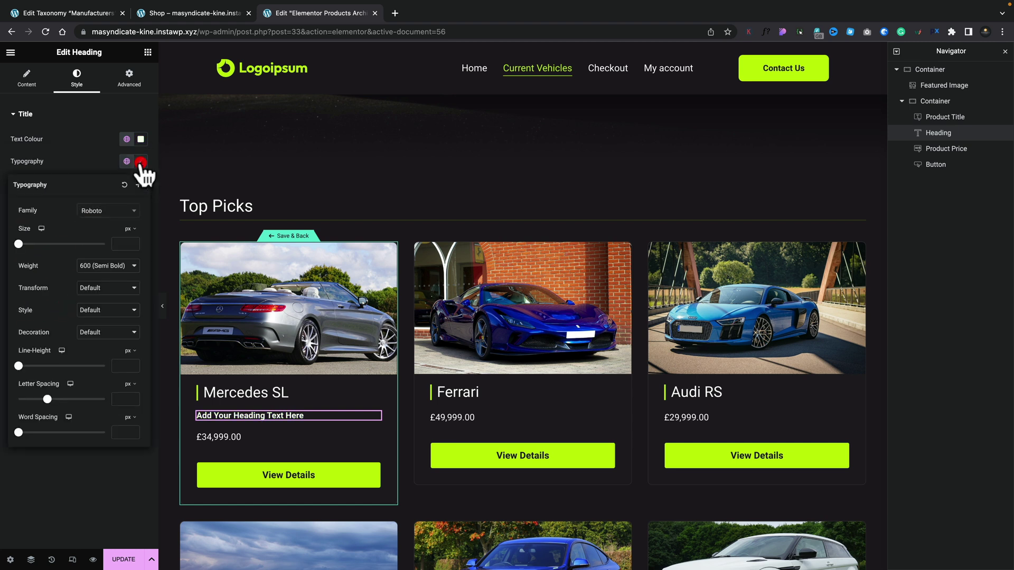
click(103, 263)
click(103, 246)
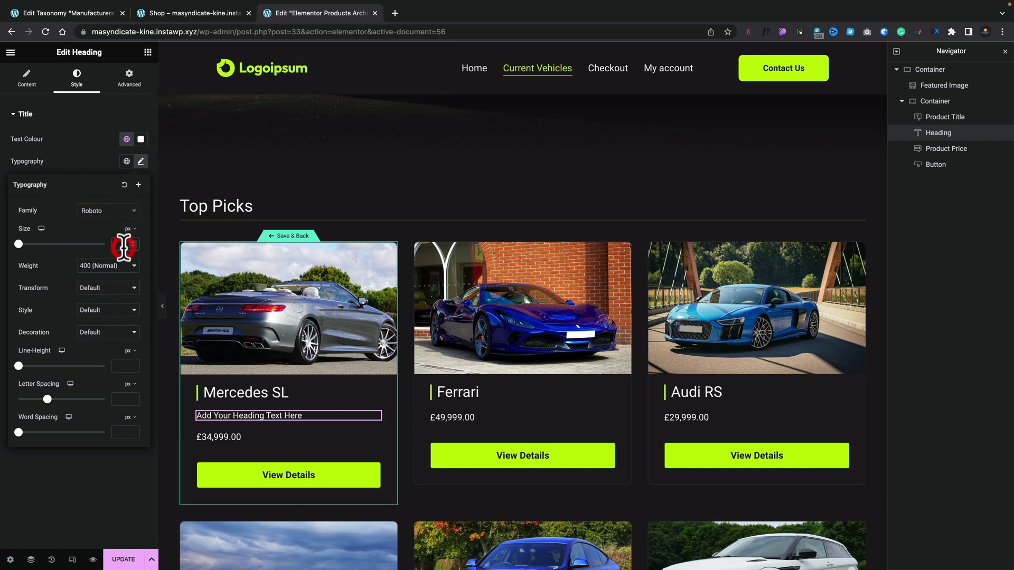
text(15)
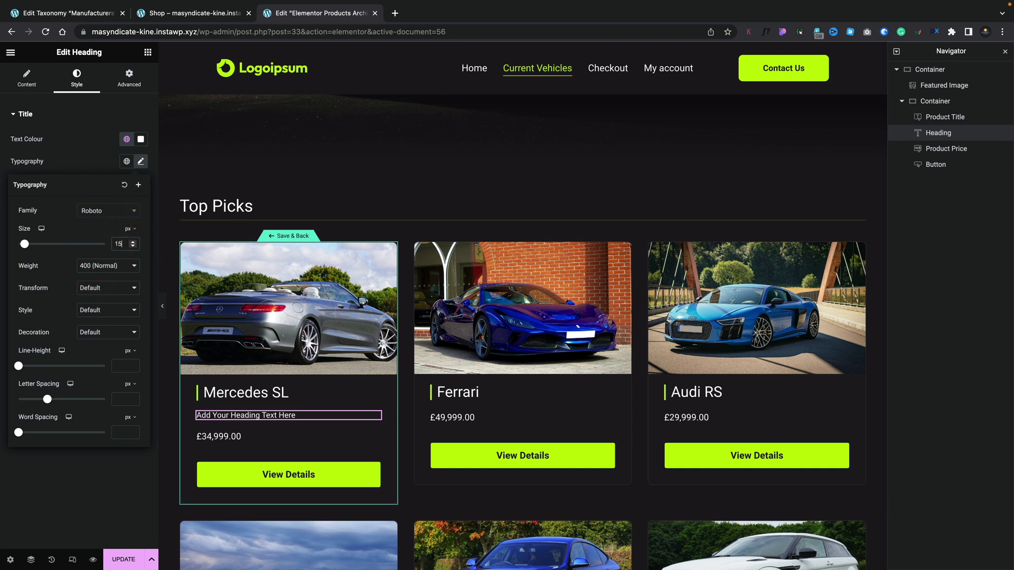
click(102, 162)
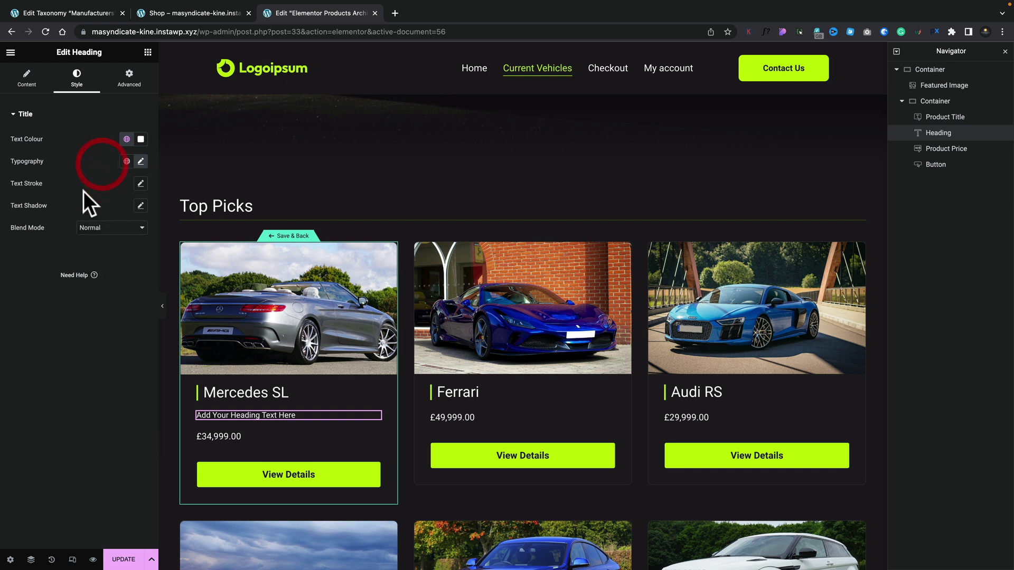
Replace the heading's title with the ACF Field dynamic tag and set its key to Engine Size
click(27, 79)
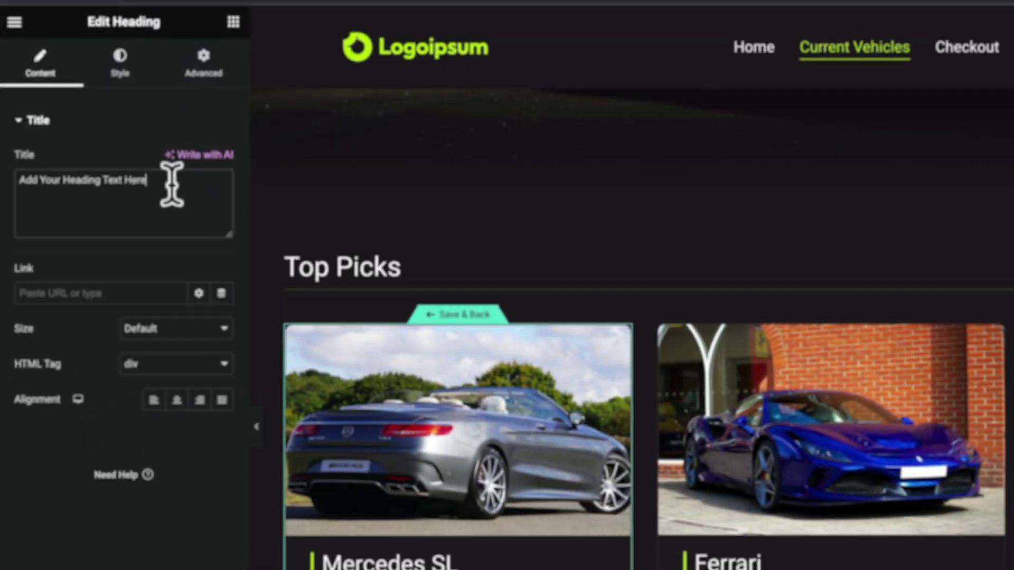
drag(104, 154, 14, 154)
drag(21, 188, 20, 188)
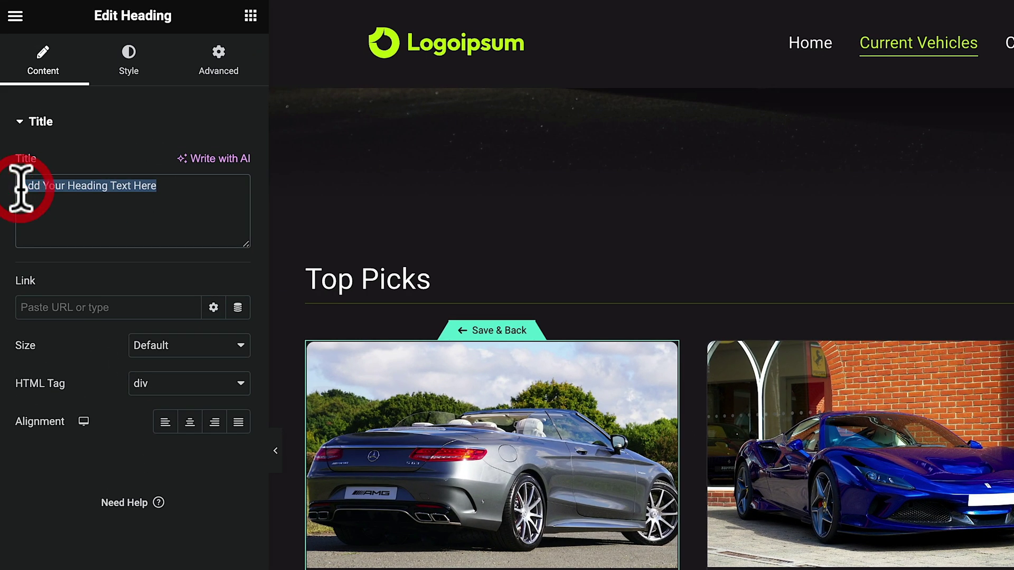
click(191, 226)
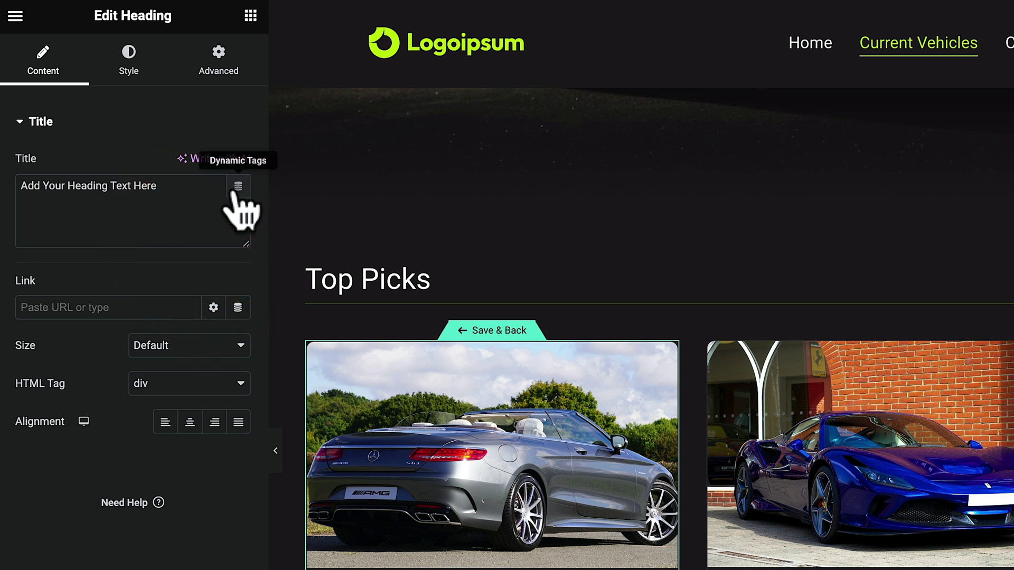
click(234, 189)
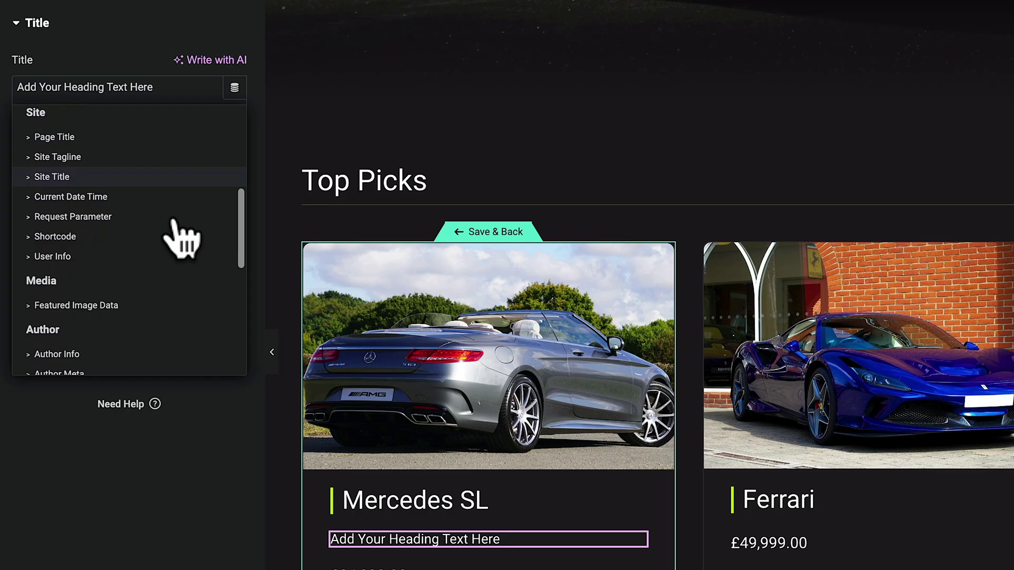
scroll(175, 228, down, 5)
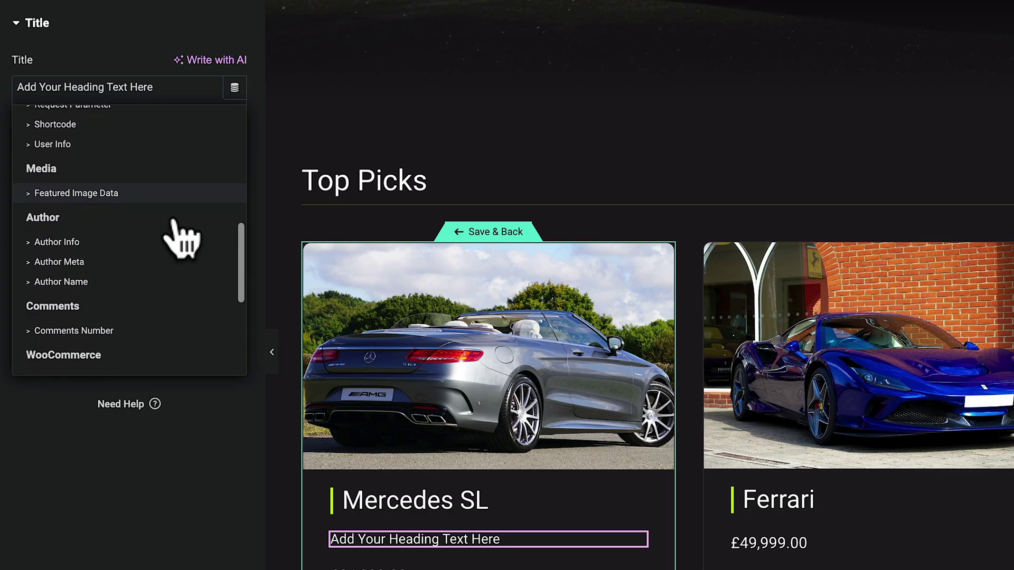
scroll(179, 235, down, 2)
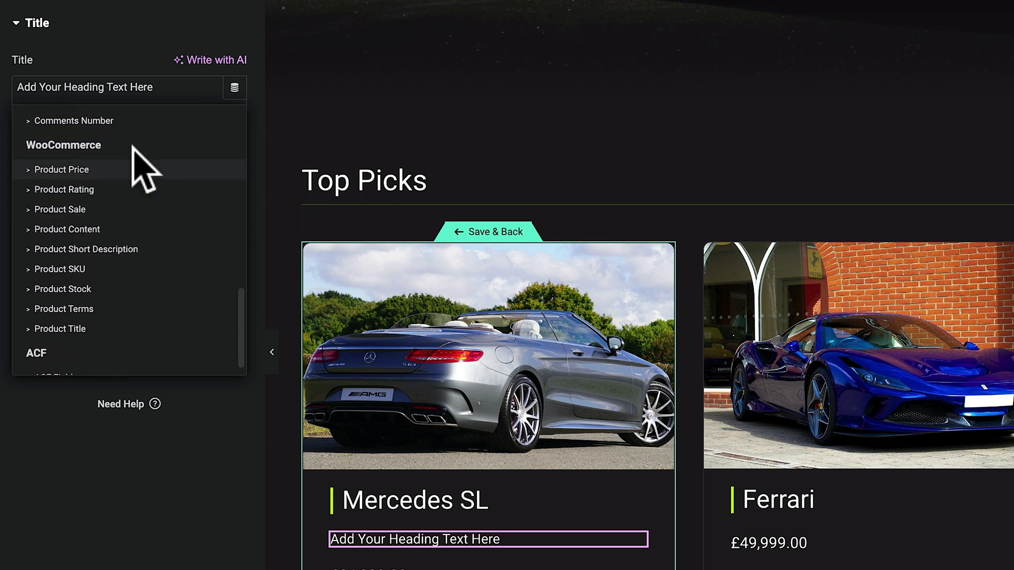
scroll(127, 312, down, 1)
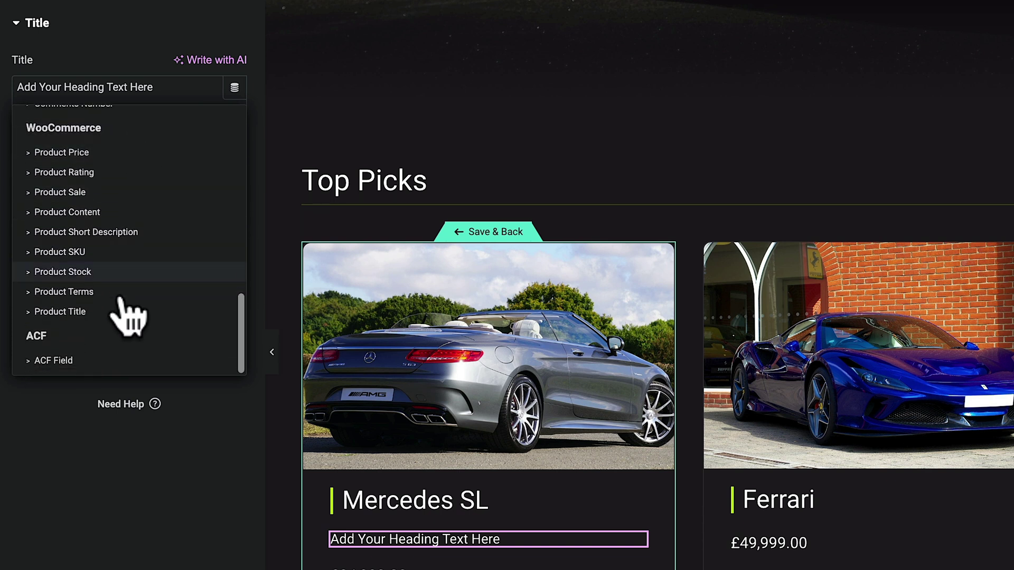
click(63, 362)
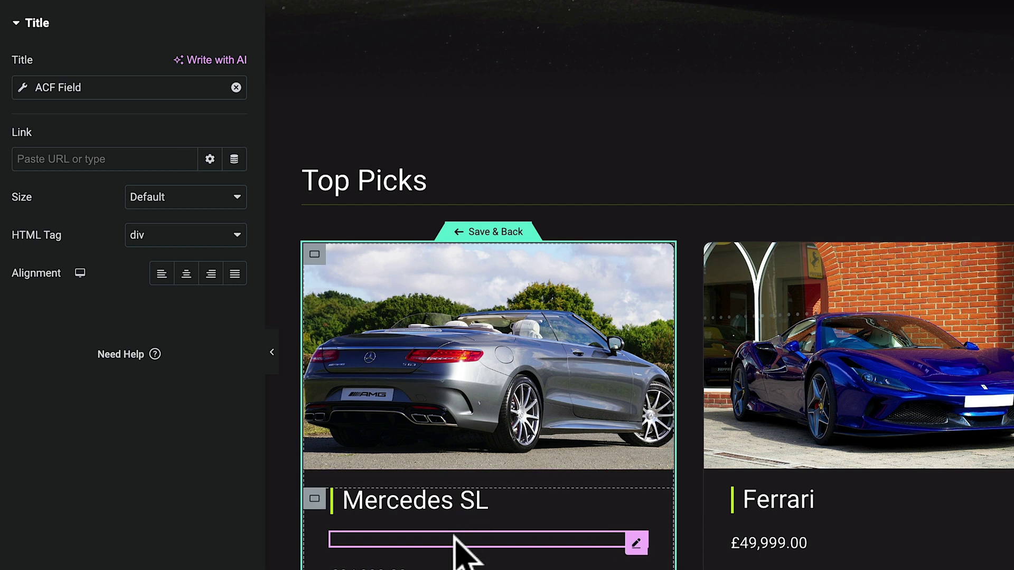
click(22, 88)
click(174, 169)
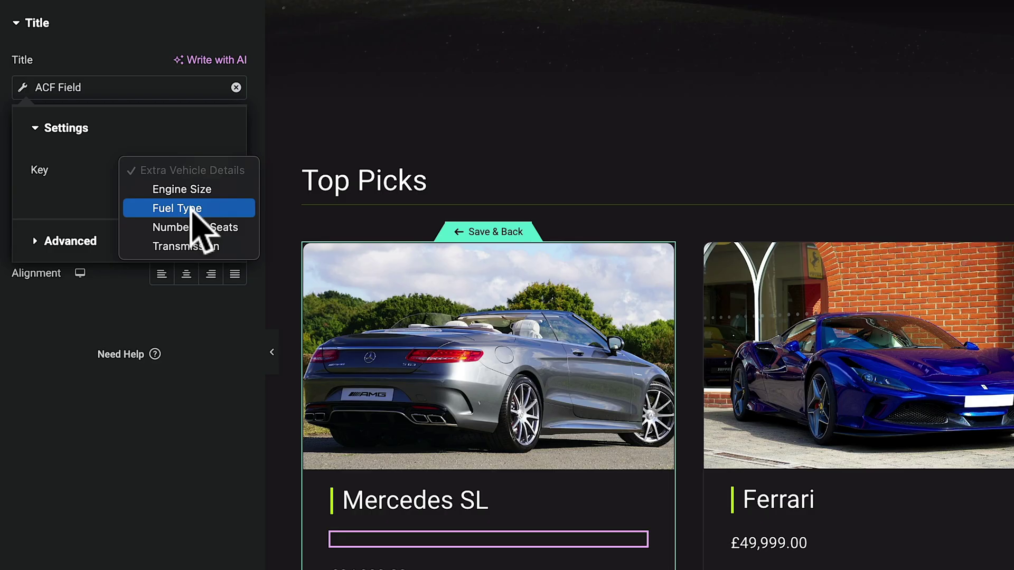
click(199, 187)
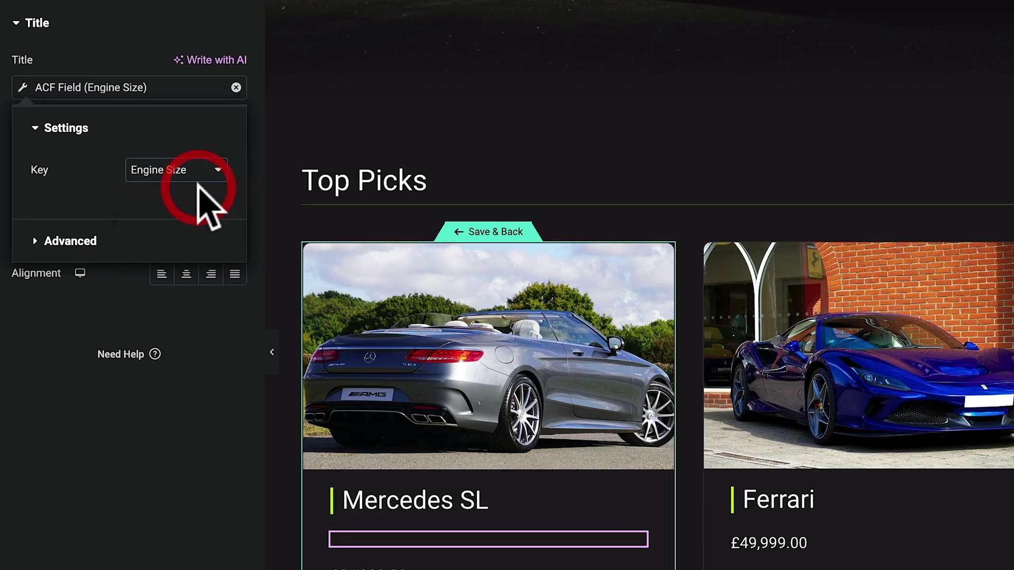
Add "Engine Size: " before and "cc" after the heading's dynamic Engine Size value
click(93, 241)
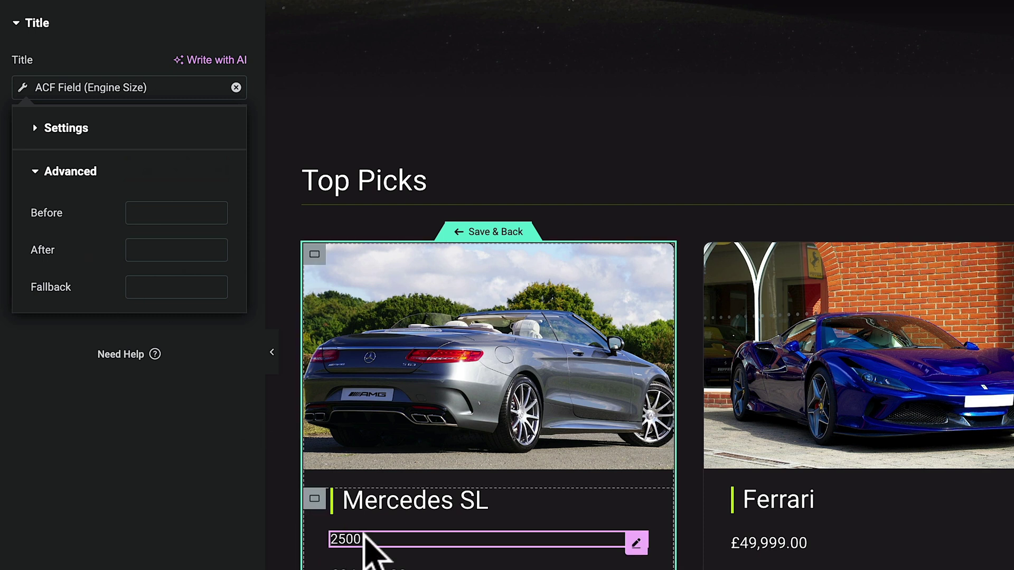
click(157, 213)
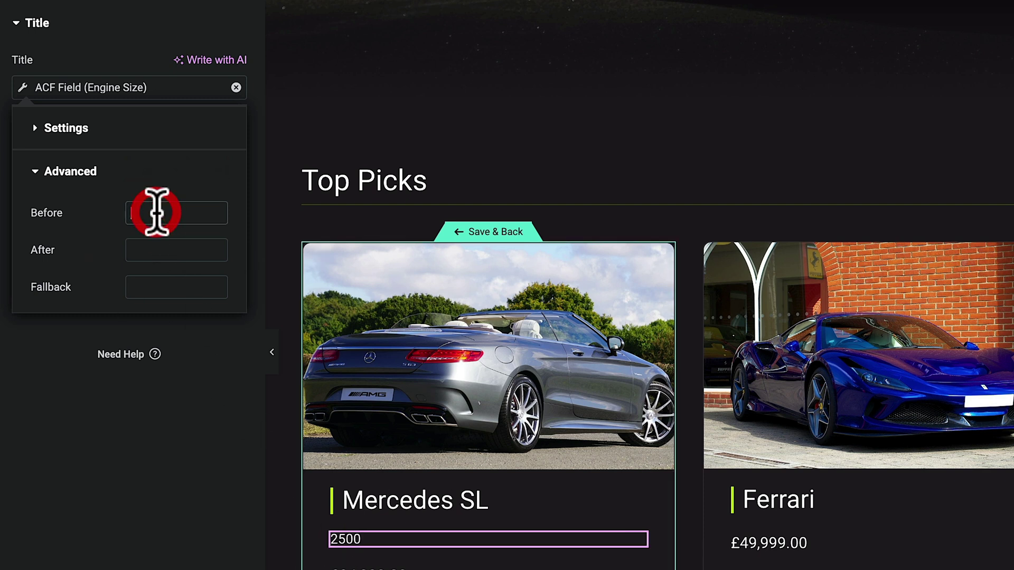
text(Engine Size:)
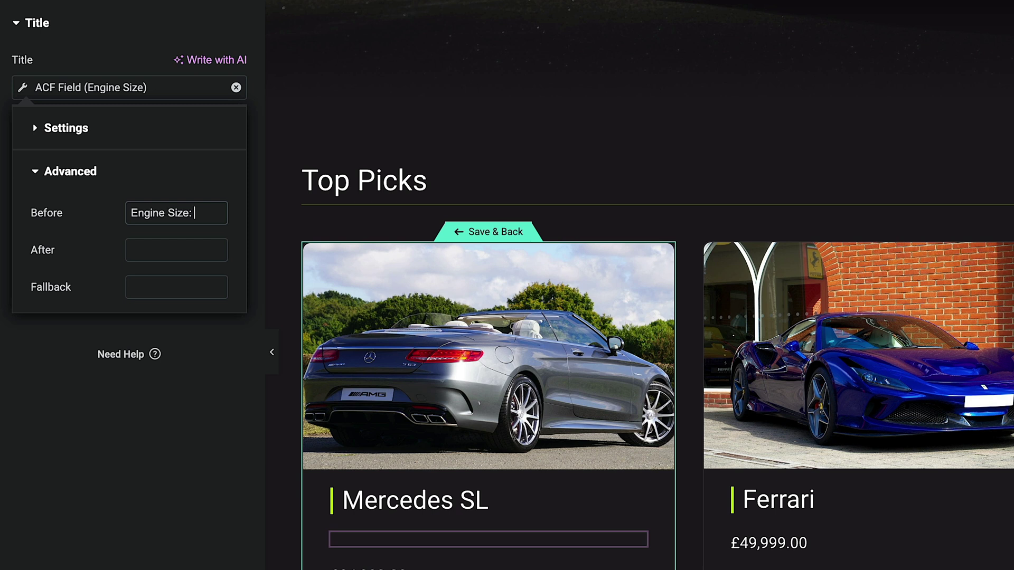
click(148, 250)
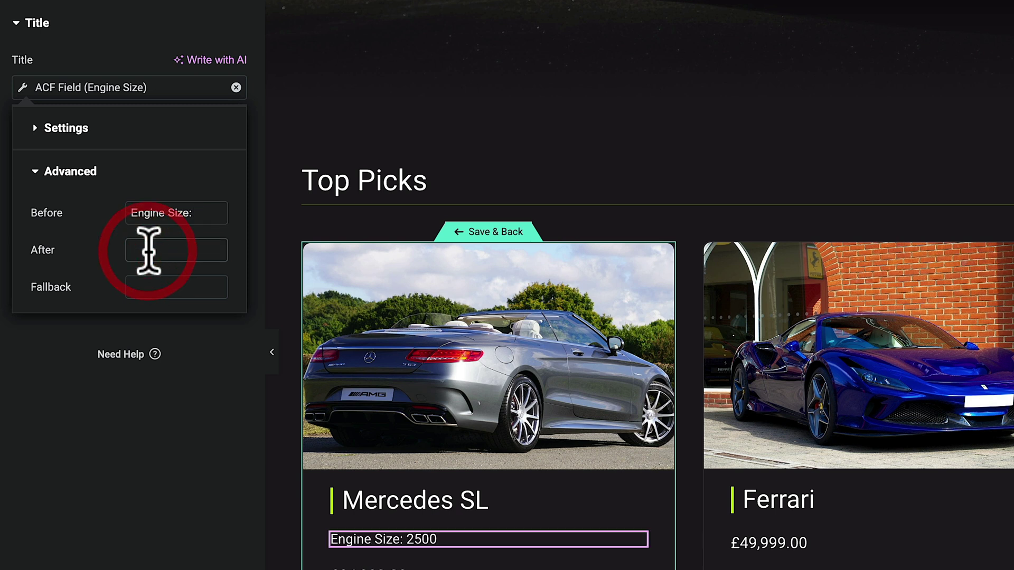
text(cc)
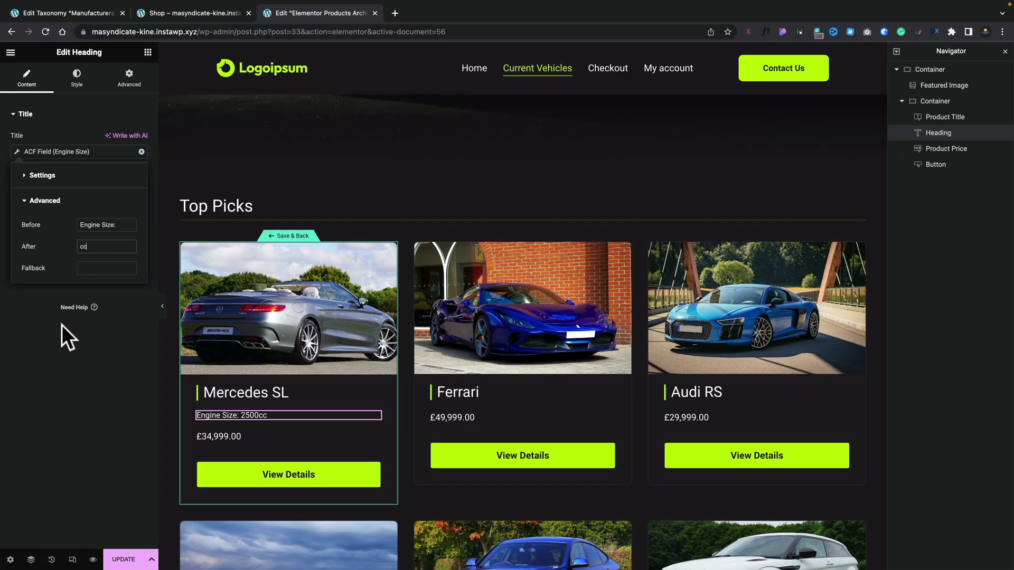
click(57, 359)
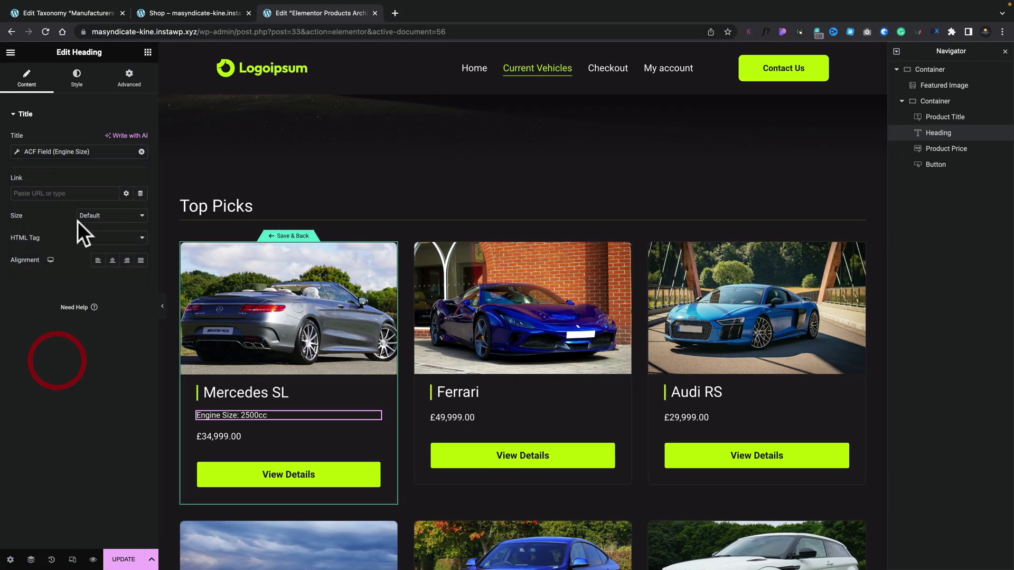
Duplicate the Engine Size heading and switch the copy's ACF field key to Fuel Type
right_click(375, 418)
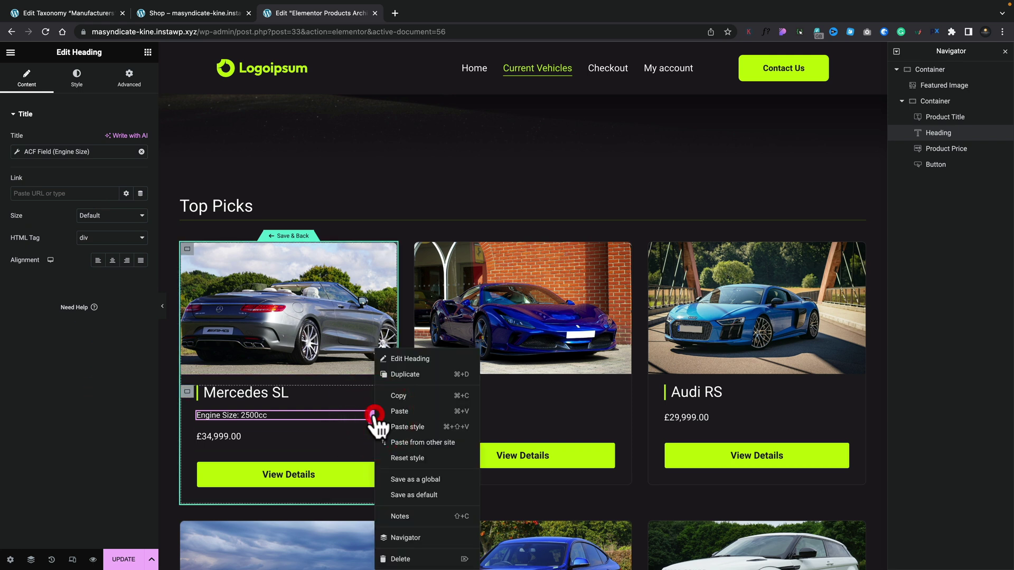
click(418, 376)
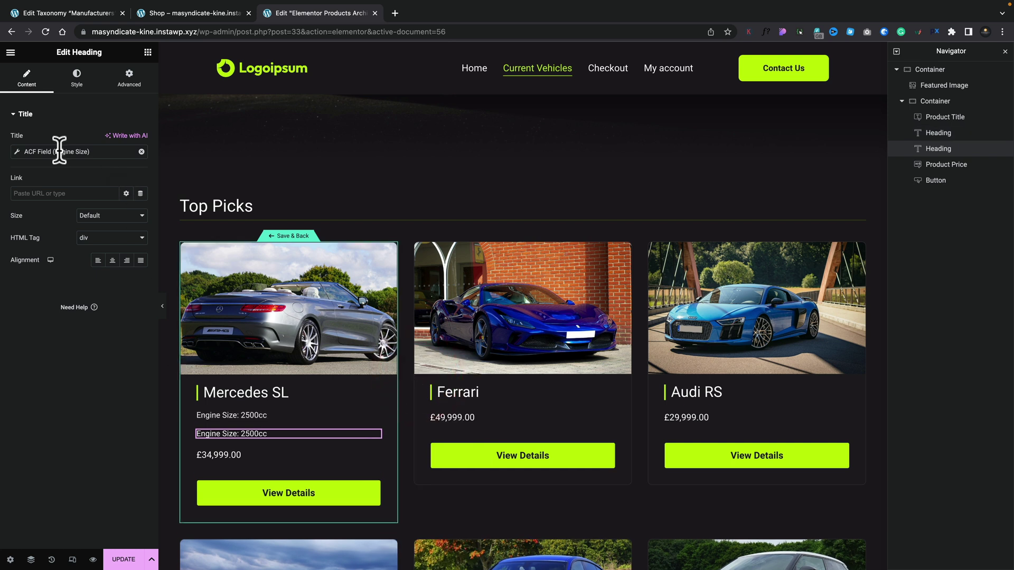
click(18, 152)
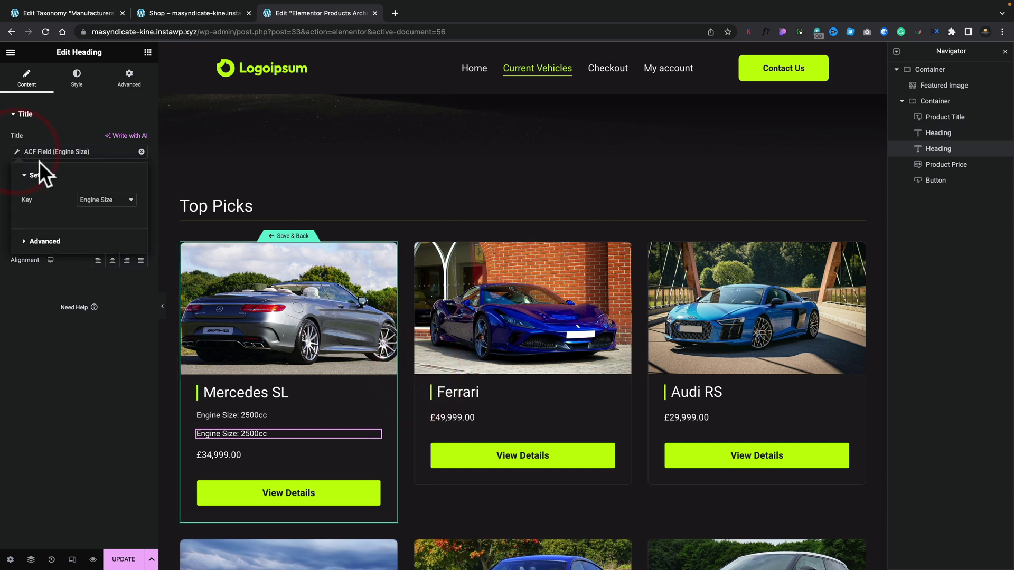
click(102, 198)
click(109, 208)
Change the duplicated heading's before text to "Fuel Type: " and clear its after text
click(53, 241)
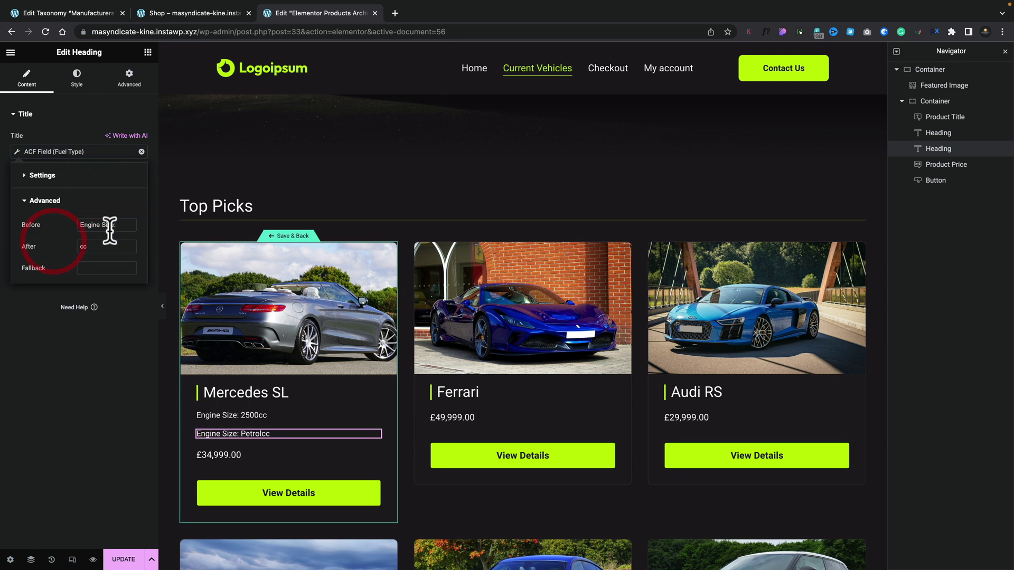
text(Fuel:)
double_click(82, 246)
key(BackSpace)
key(BackSpace)
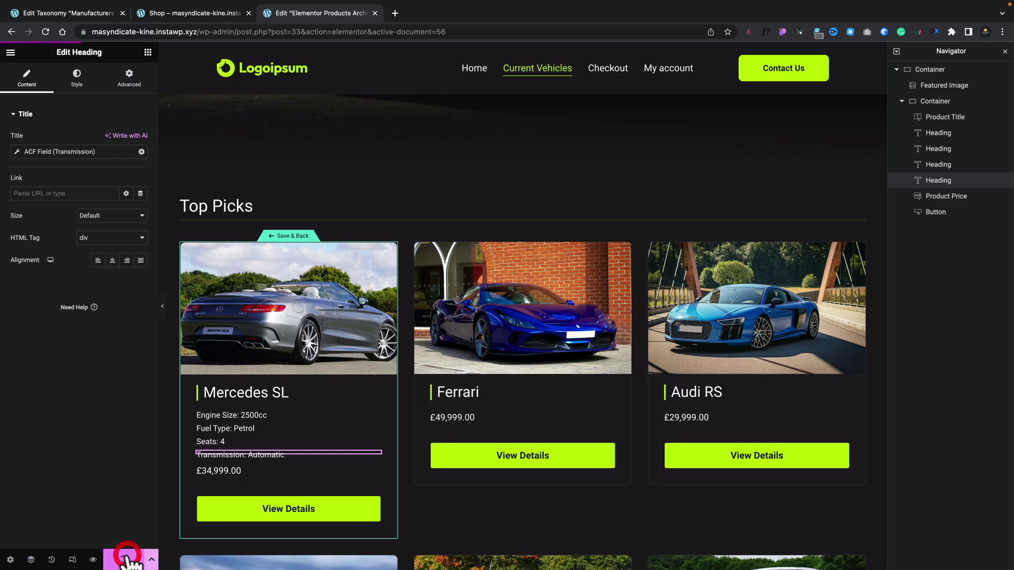
Update the loop item template, then save it and return to the Products Archive template
click(126, 561)
click(290, 238)
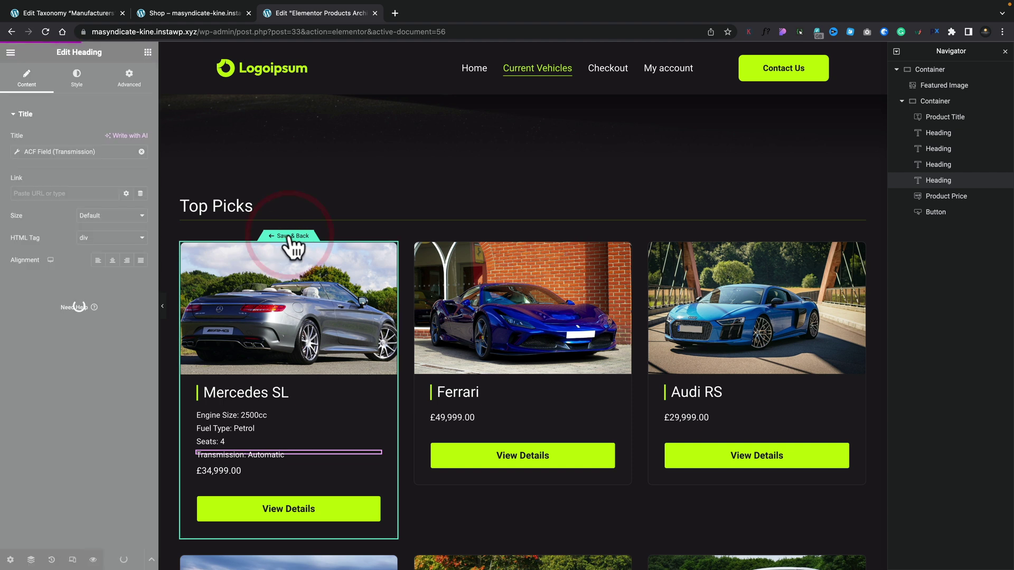
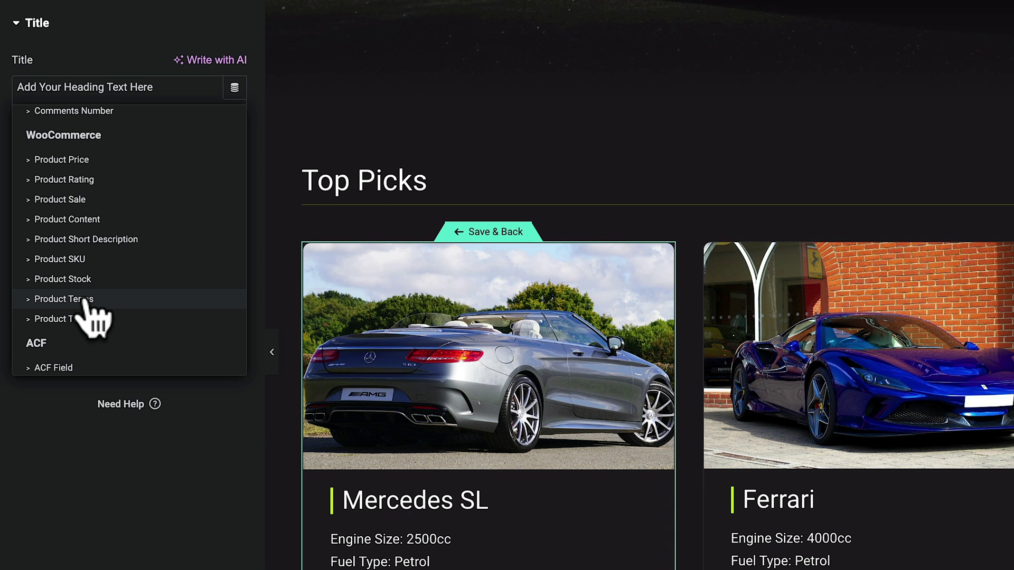
Set the heading's dynamic title to Product Terms using the Manufacturers taxonomy, and open the tag's advanced settings
click(84, 300)
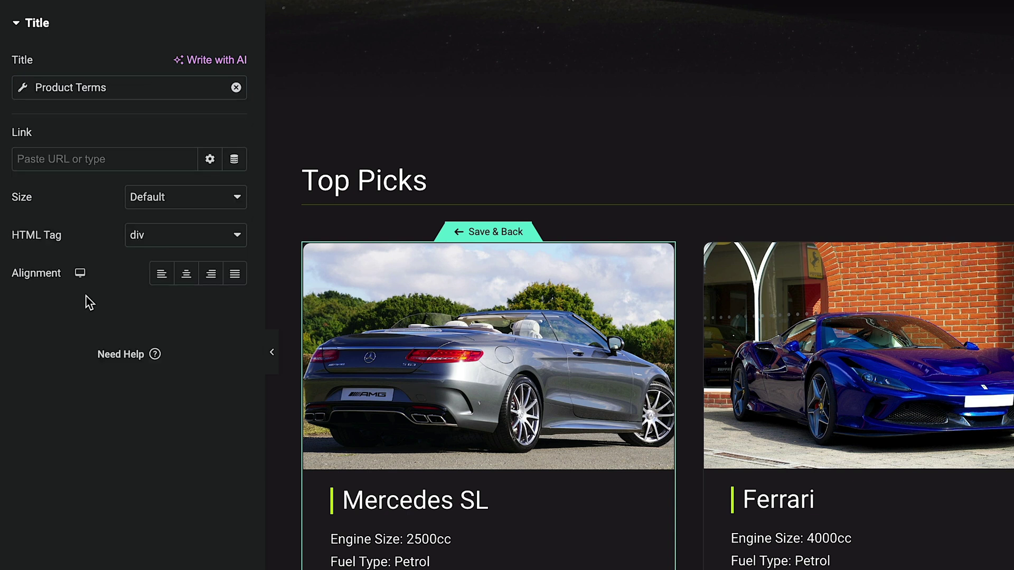
click(23, 87)
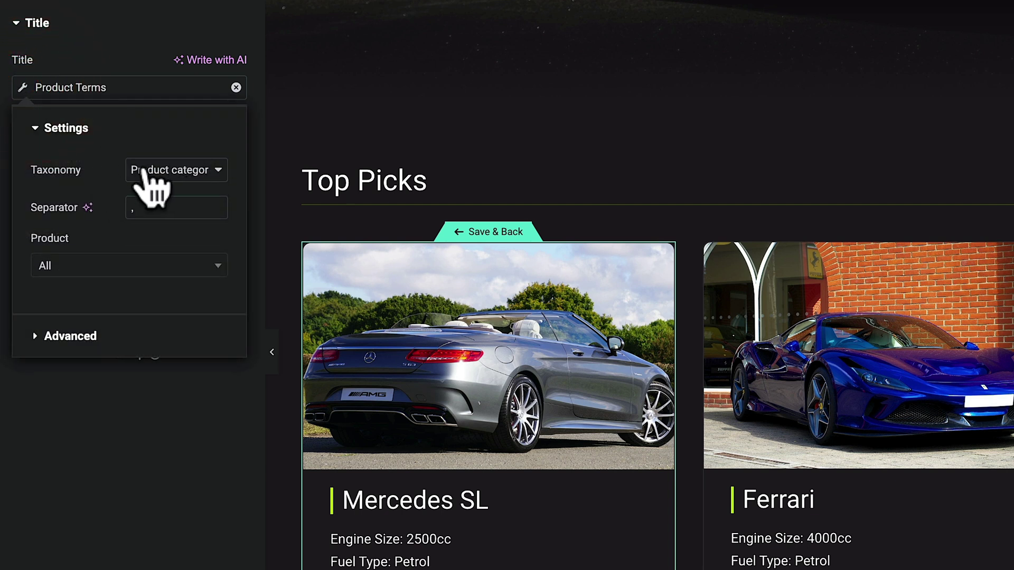
click(211, 173)
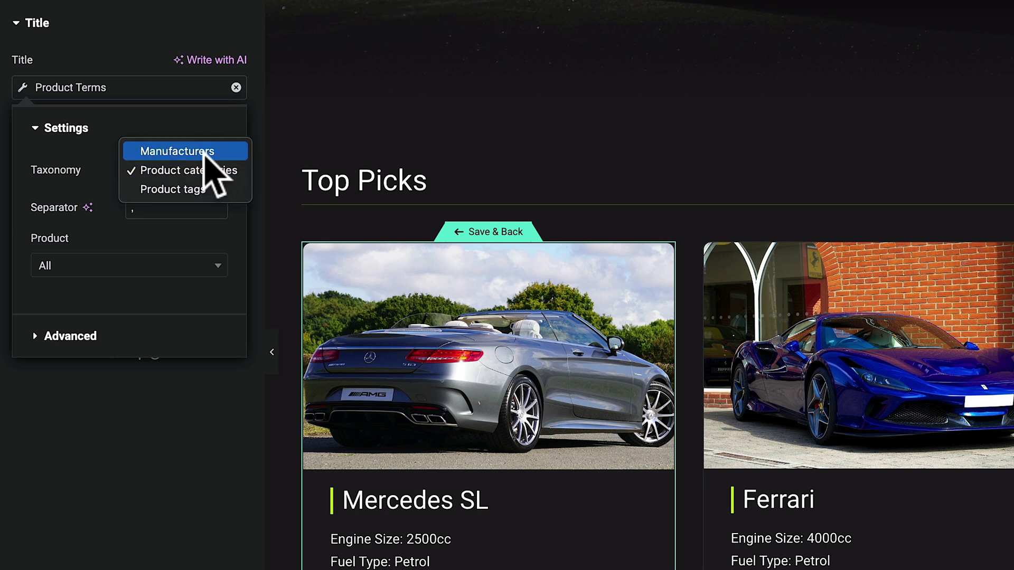
click(206, 152)
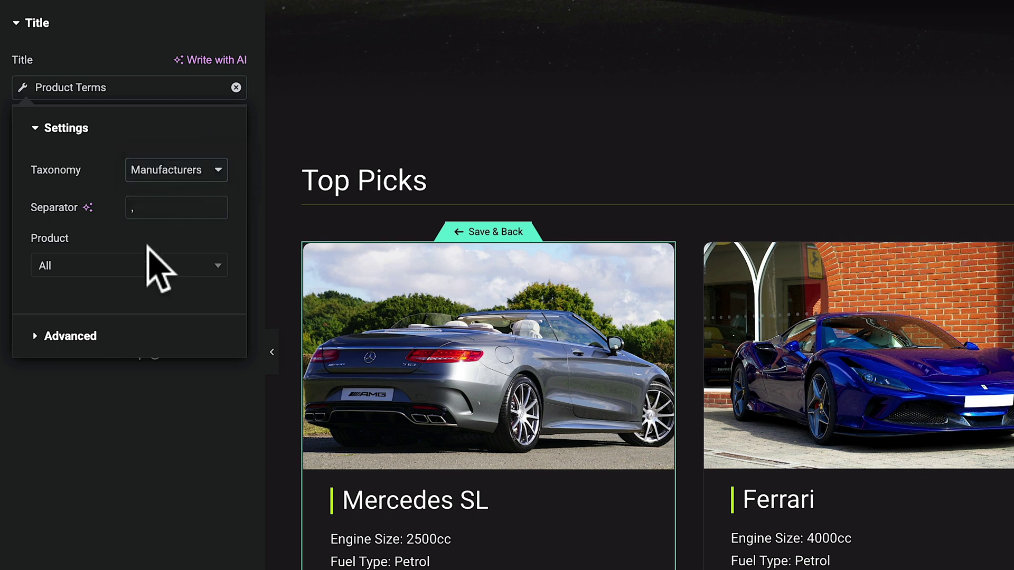
click(83, 338)
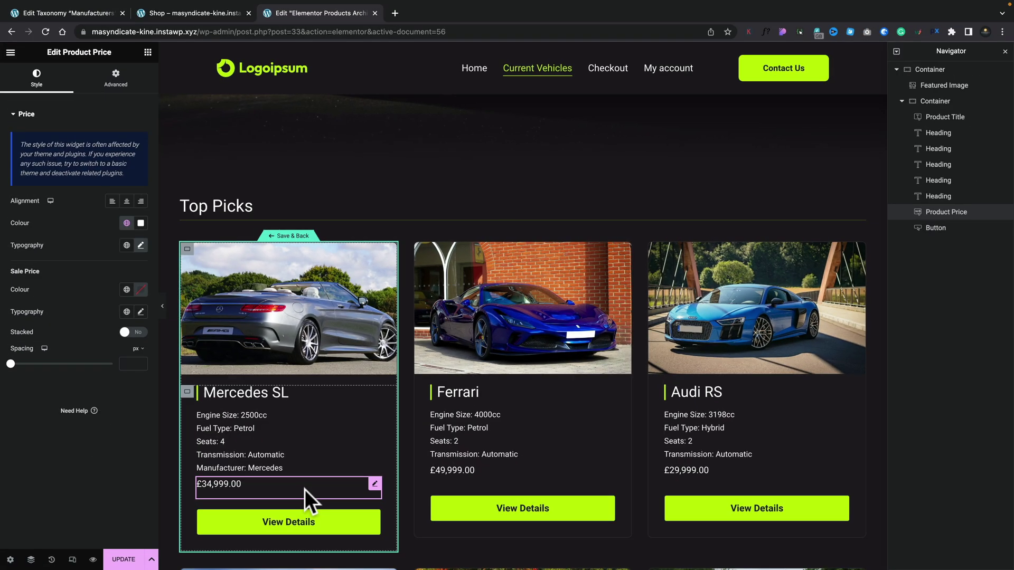
Save the loop item template and return to the archive, then reload the live shop page and check the vehicle cards' details
click(295, 236)
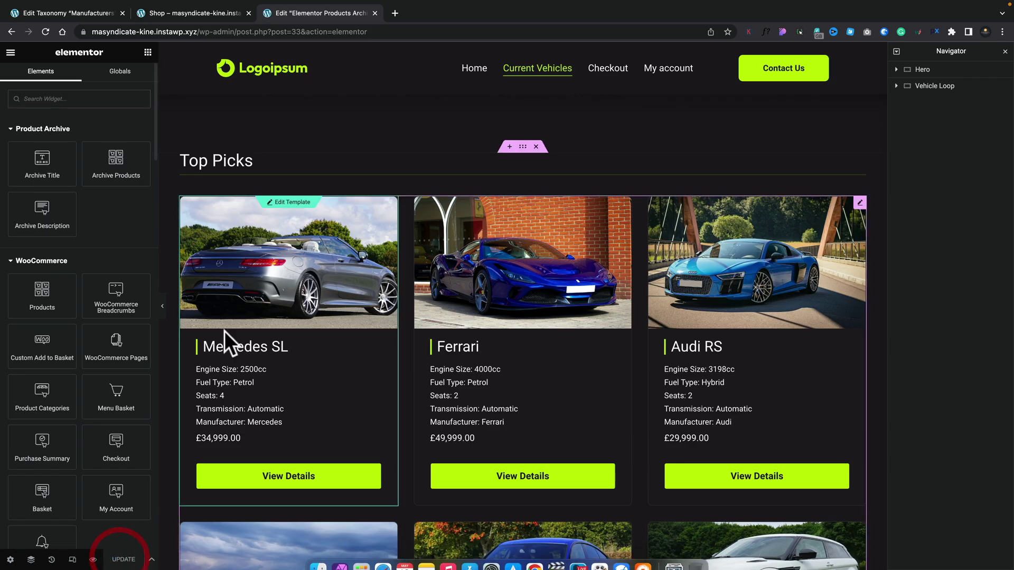
click(219, 14)
scroll(166, 256, down, 5)
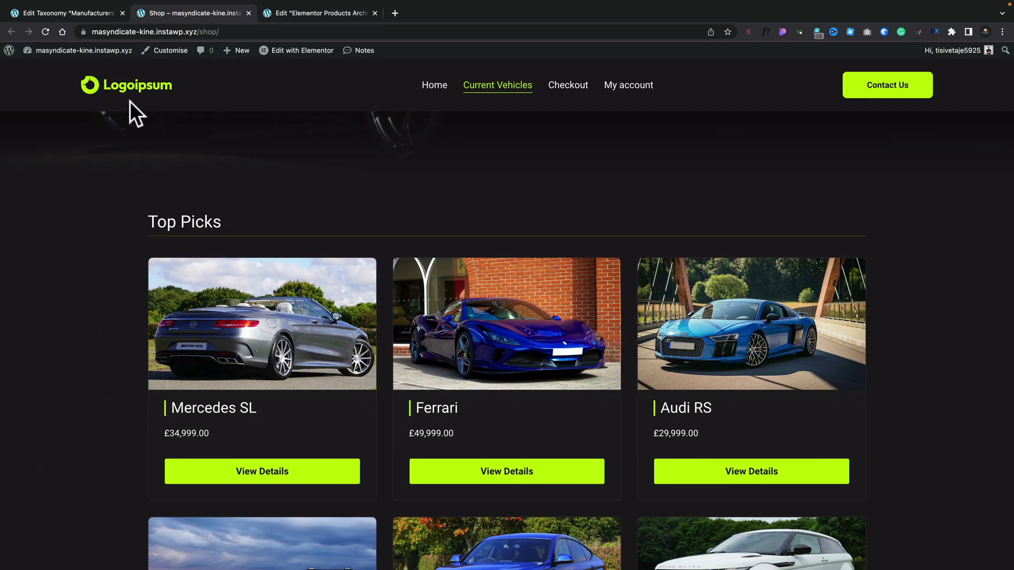
click(45, 32)
scroll(75, 326, down, 5)
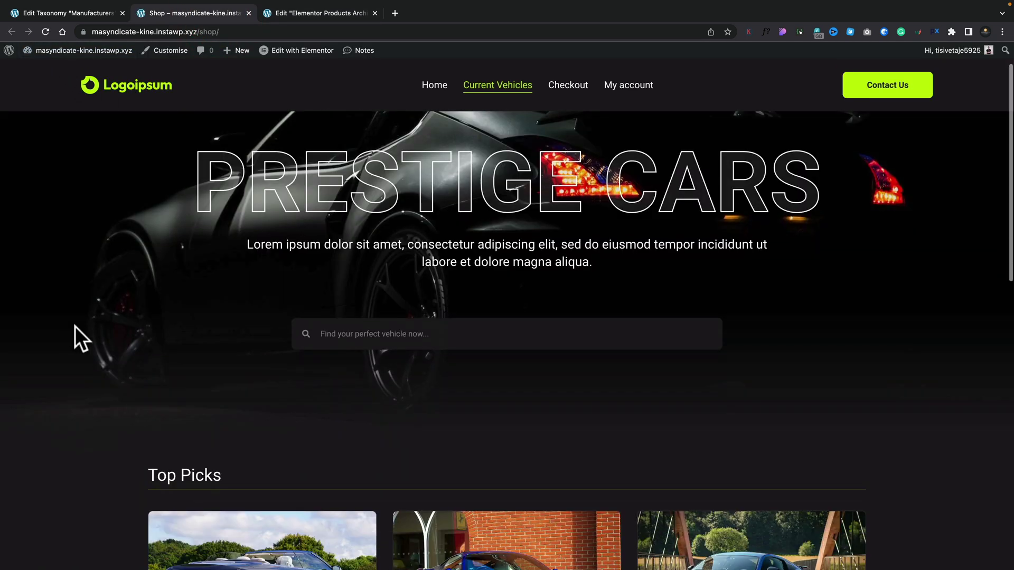
scroll(75, 327, down, 1)
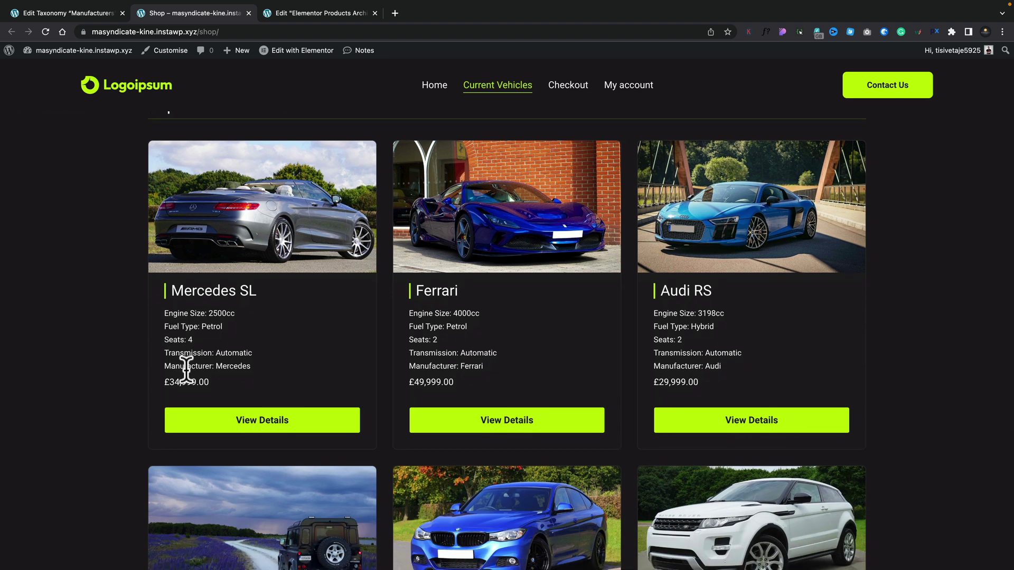